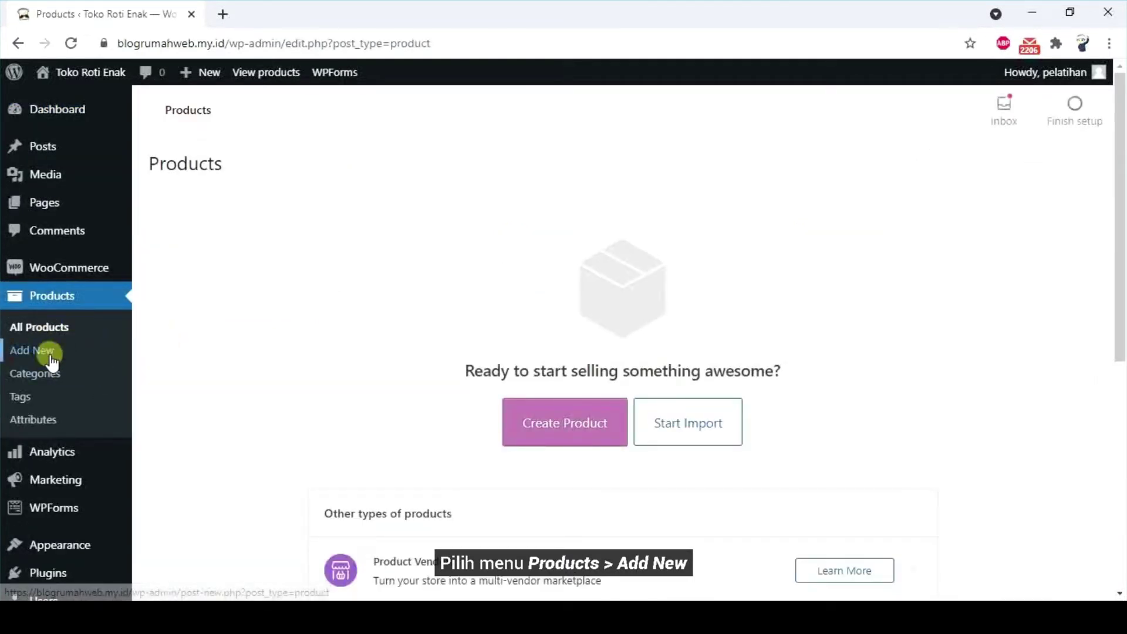
Step: Start a new product, look over the sections of its form, and name it "Roti Tawar"
left_click(49, 352)
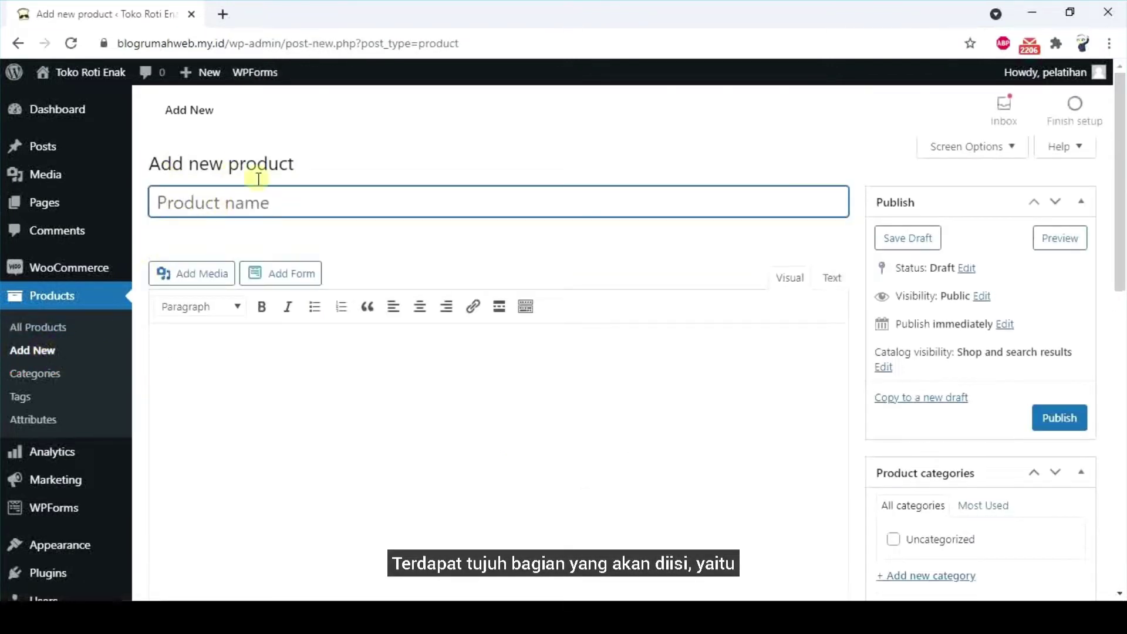
scroll(259, 352, "down", 3)
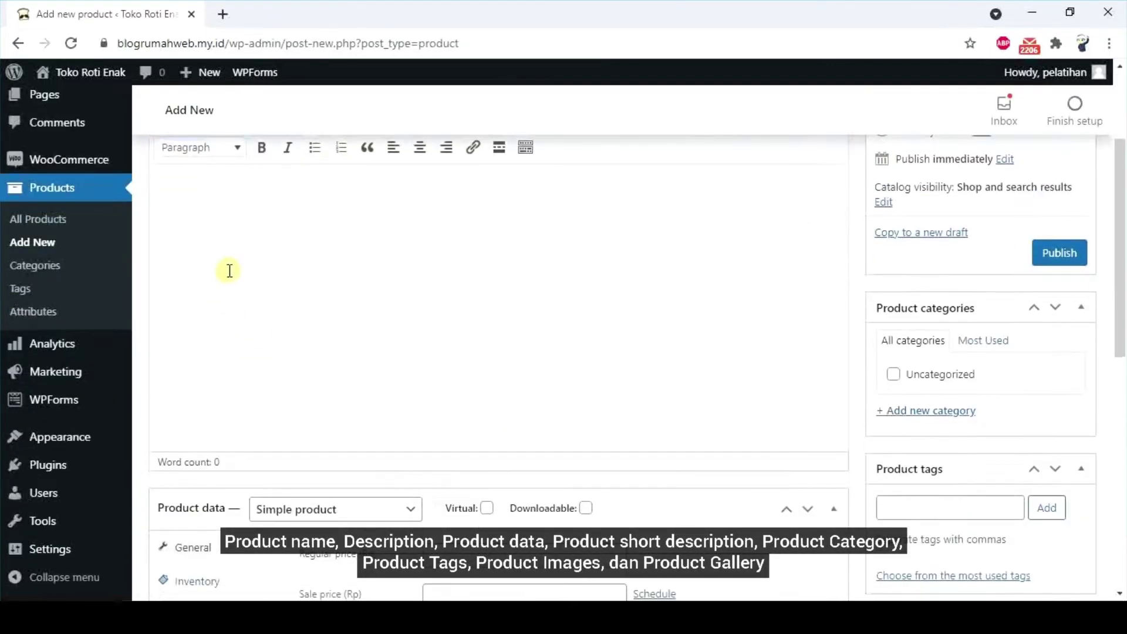
scroll(236, 301, "down", 5)
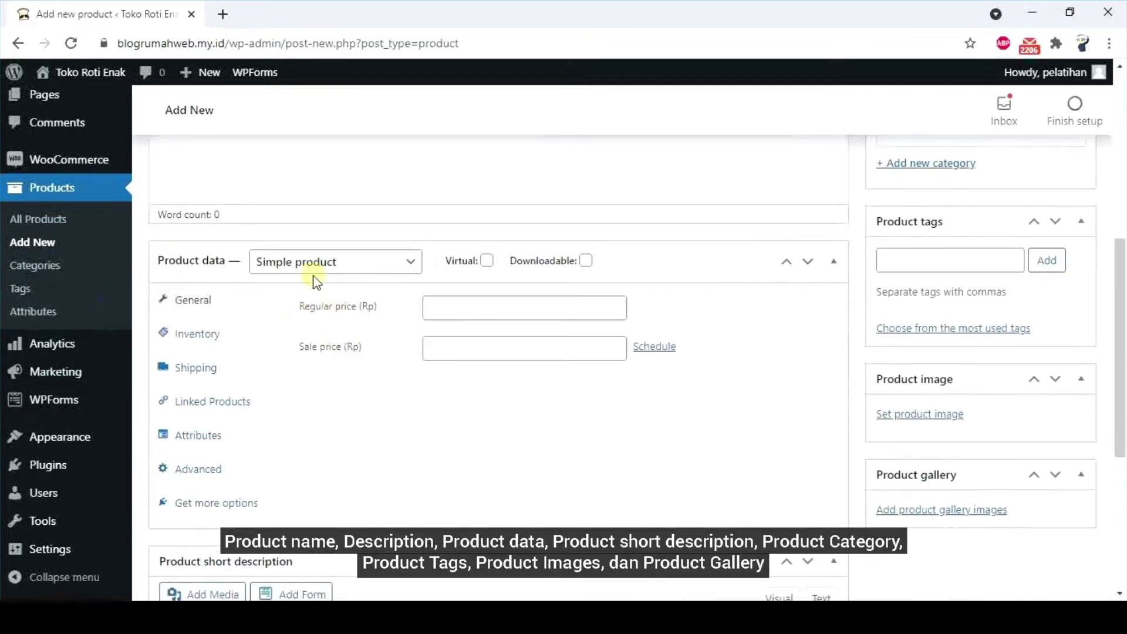
scroll(259, 417, "down", 3)
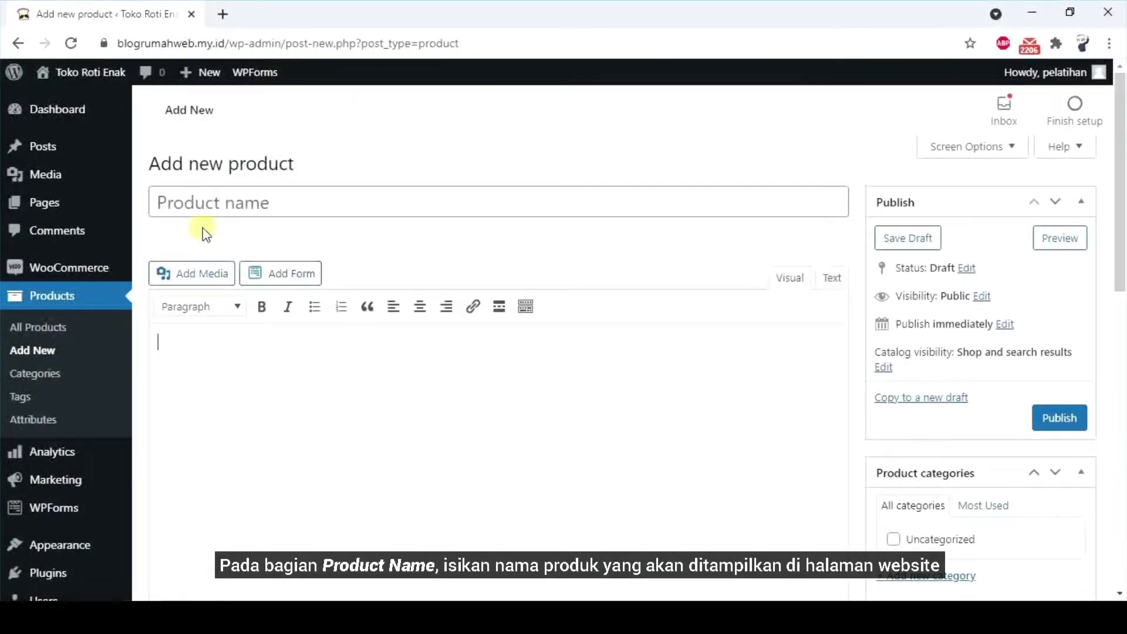
left_click(198, 209)
type("R")
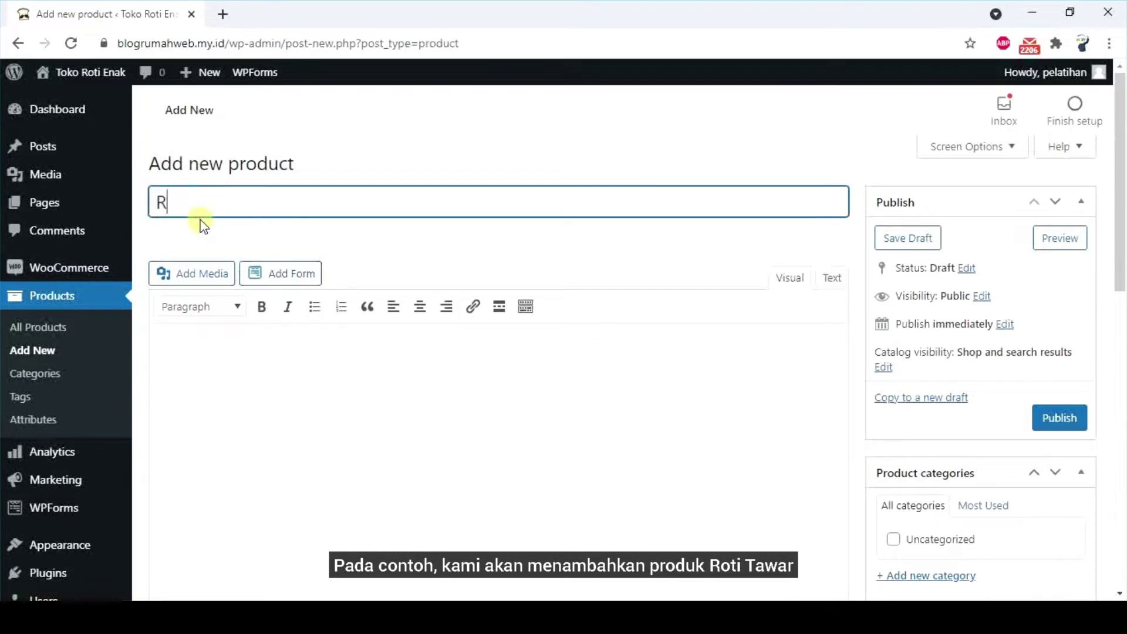
type("oti Tawar")
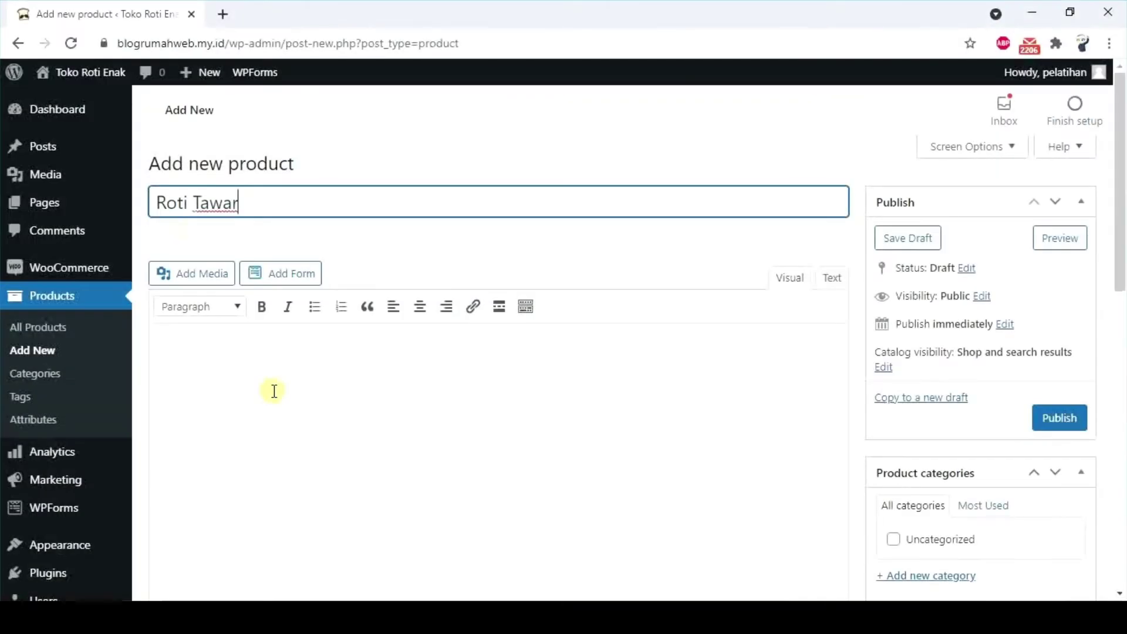
Step: Enter the product description "Roti tawar kami melegenda di seluruh kalangan masyarakat Jogja sebagai menu sarapan utama bagi keluarga yang tidak punya waktu untuk menyajikan variasi sarapan."
left_click(274, 391)
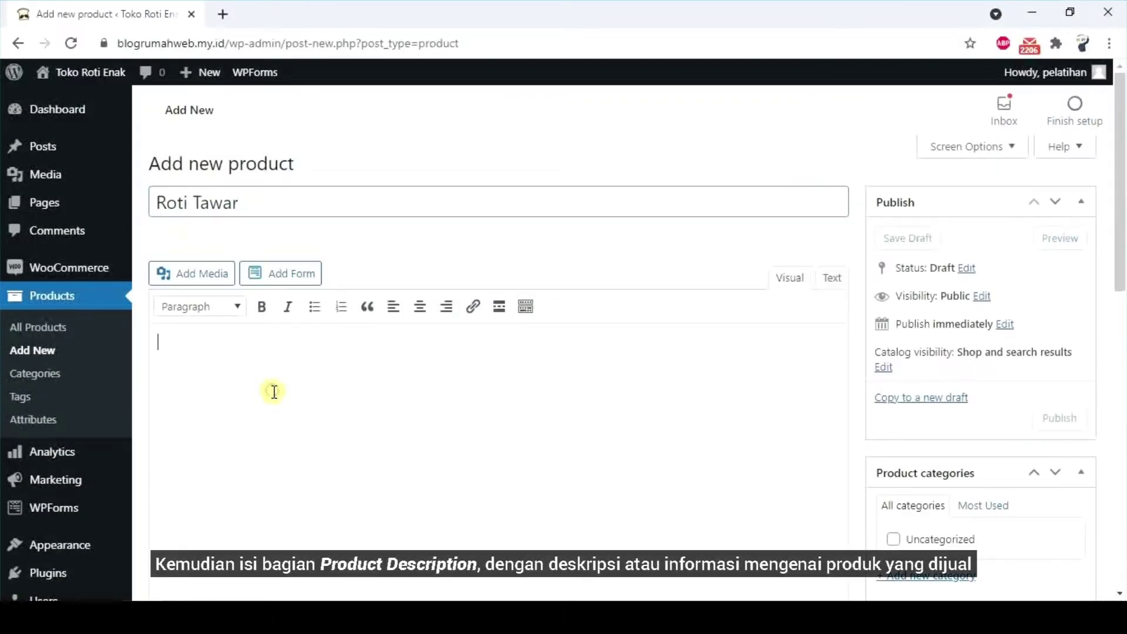
type("Roti tawar kami melegenda di seluruh kalangan masyarakat Jogja sebagai menu sarapan utama bagi keluarga yang tidak punya waktu untuk menyajikan variasi sarapan.")
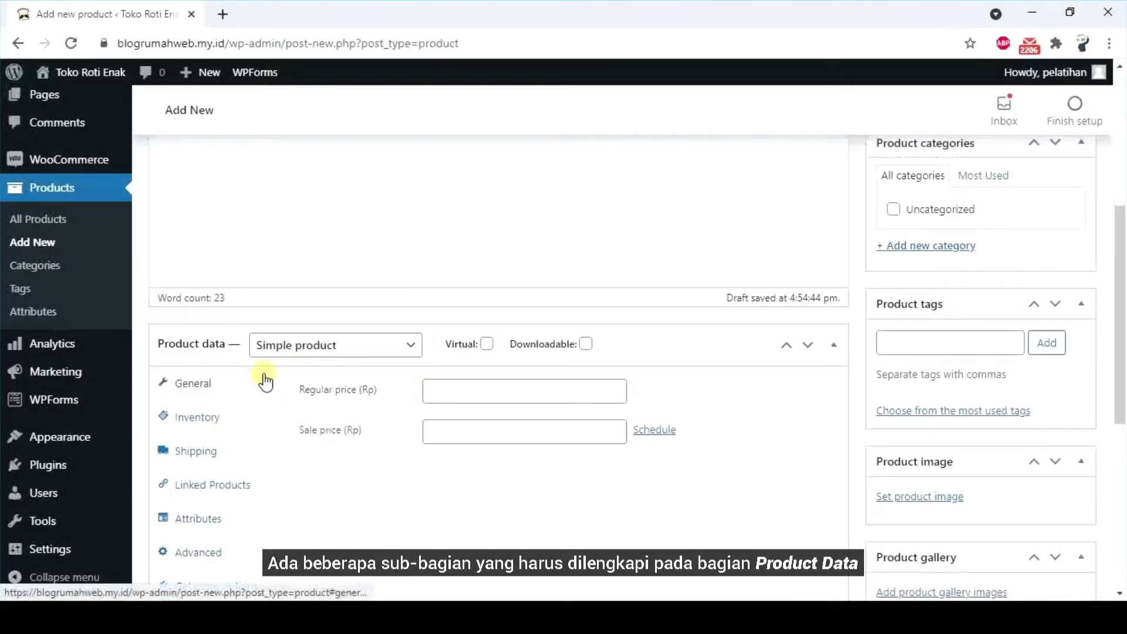
Step: Set the product's regular price to Rp 15000 in its general data
left_click(247, 385)
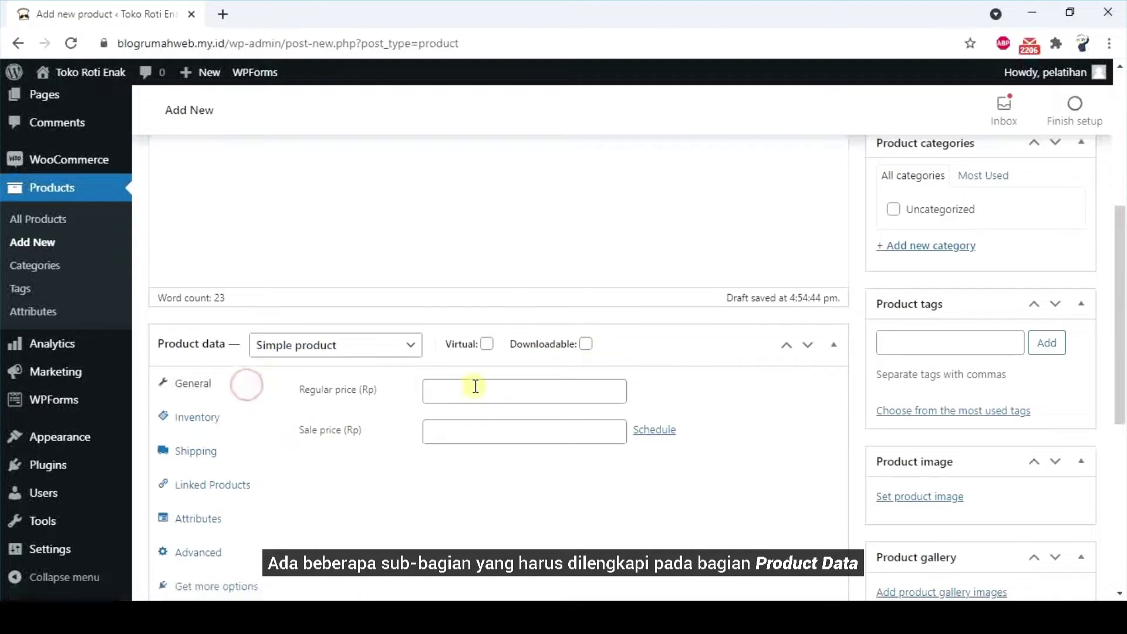
left_click(454, 394)
type("150")
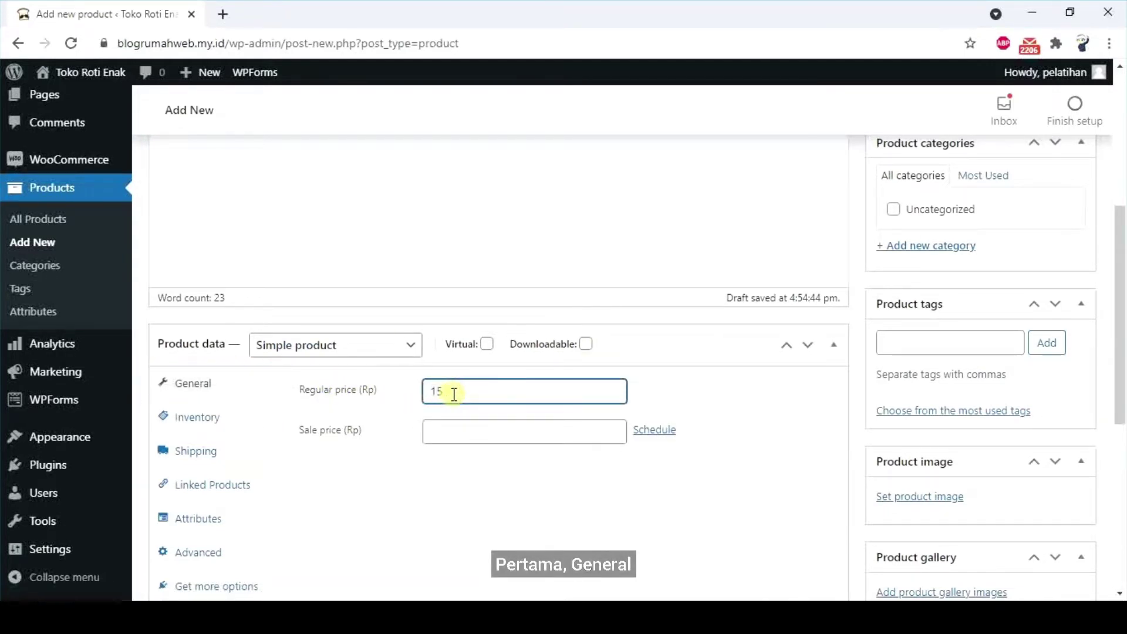
type("00")
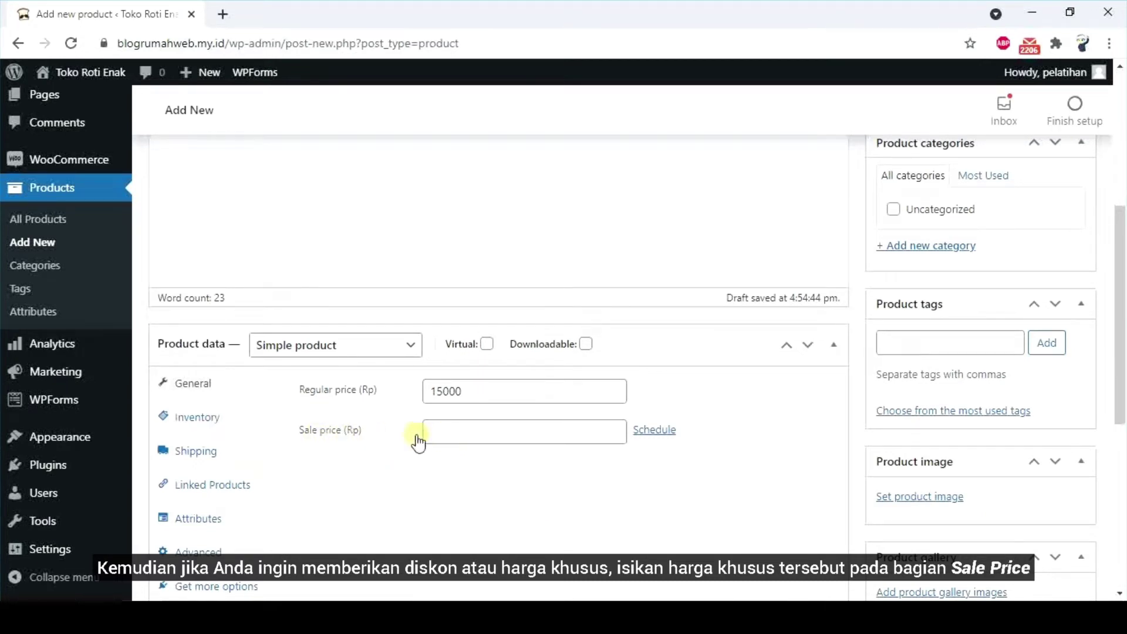
Step: Set the product's SKU to 001 in its inventory data
left_click(227, 429)
left_click(463, 391)
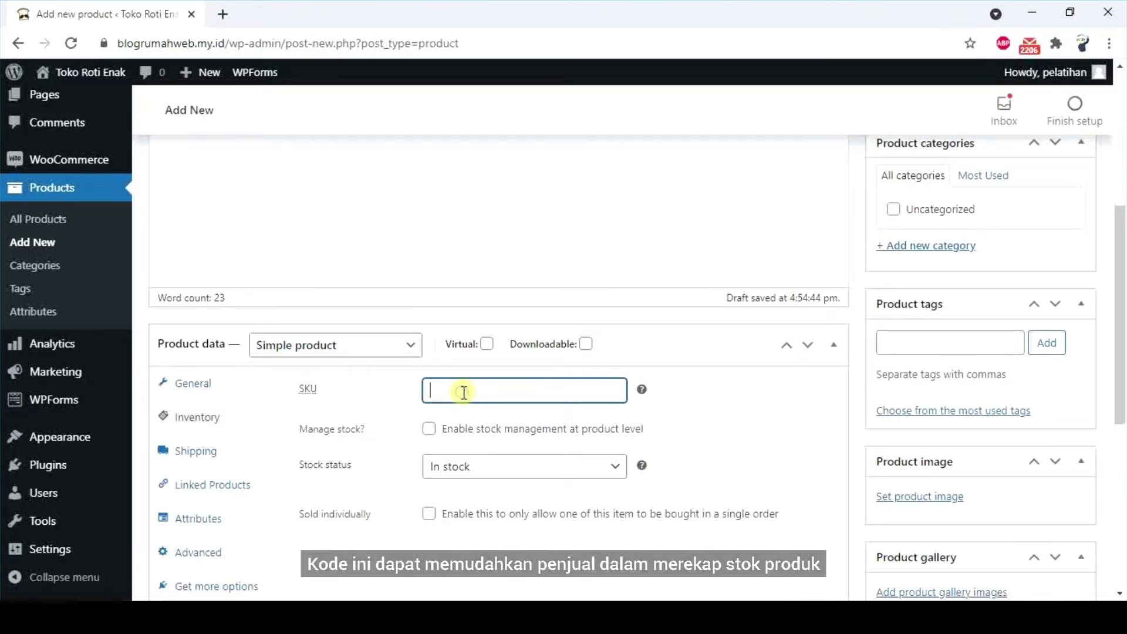
type("001")
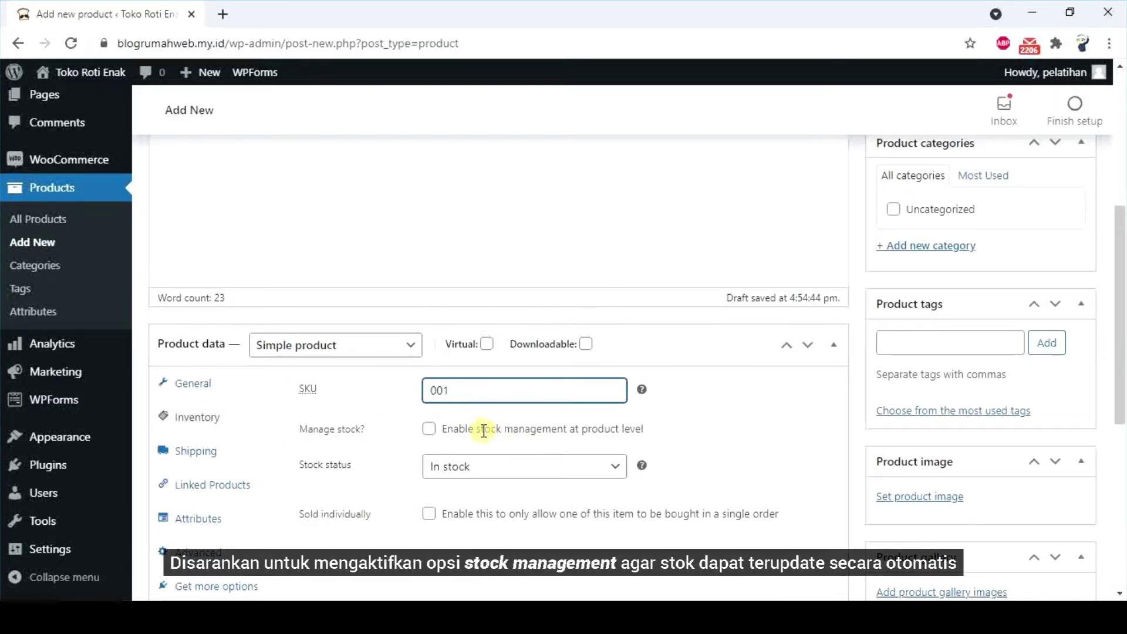
Step: Enable stock management at product level and set the stock quantity to 100
left_click(431, 432)
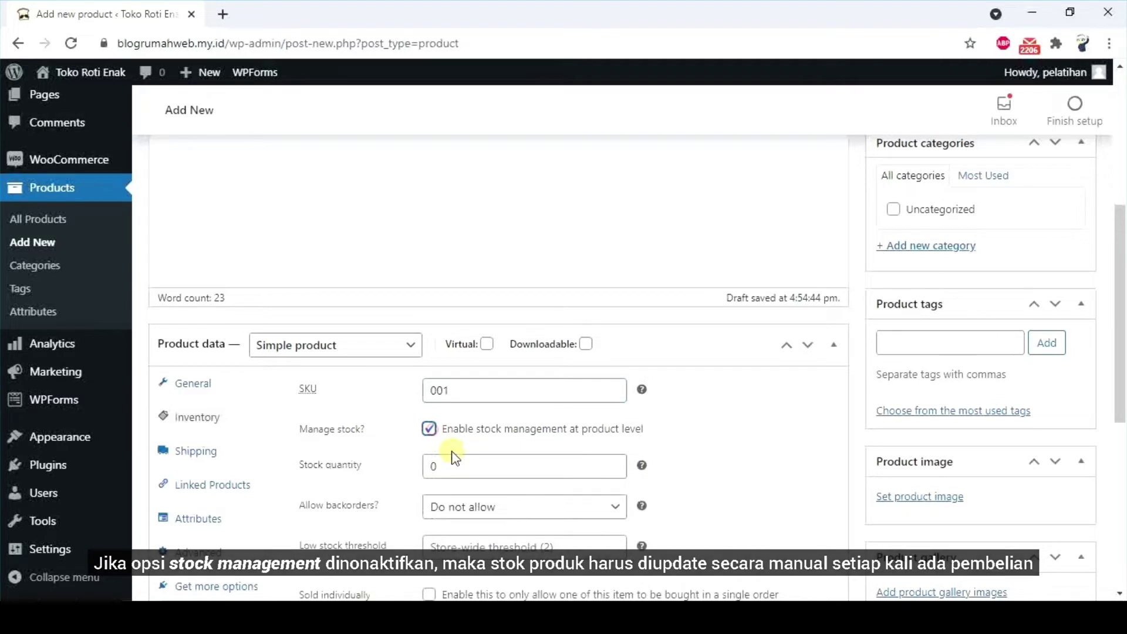
left_click(455, 461)
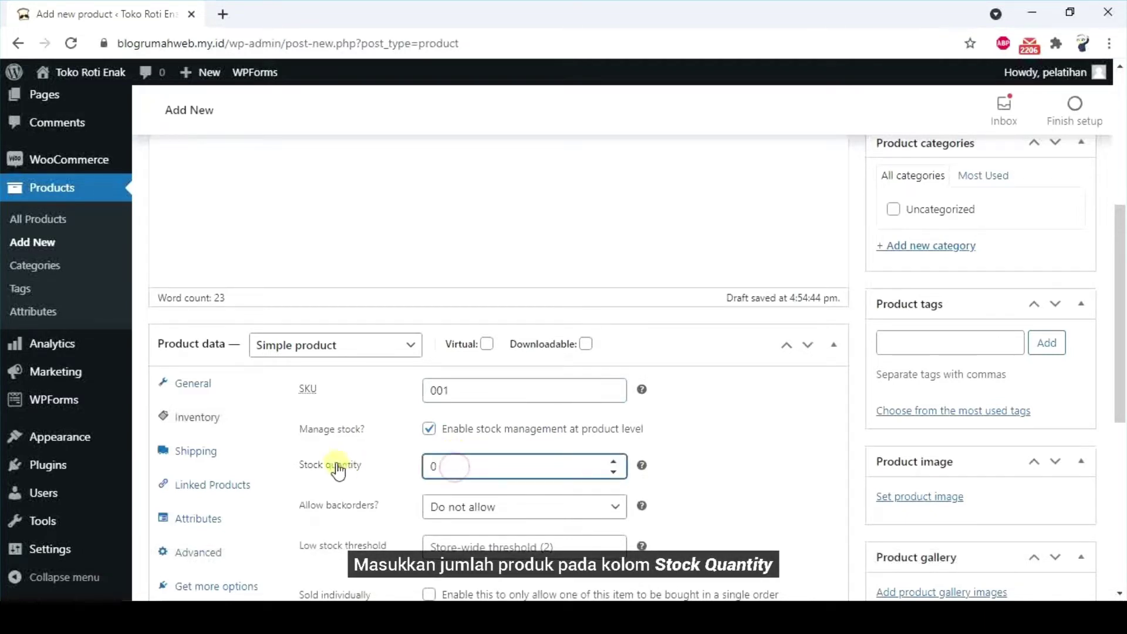
key("BackSpace")
type("100")
scroll(502, 469, "down", 1)
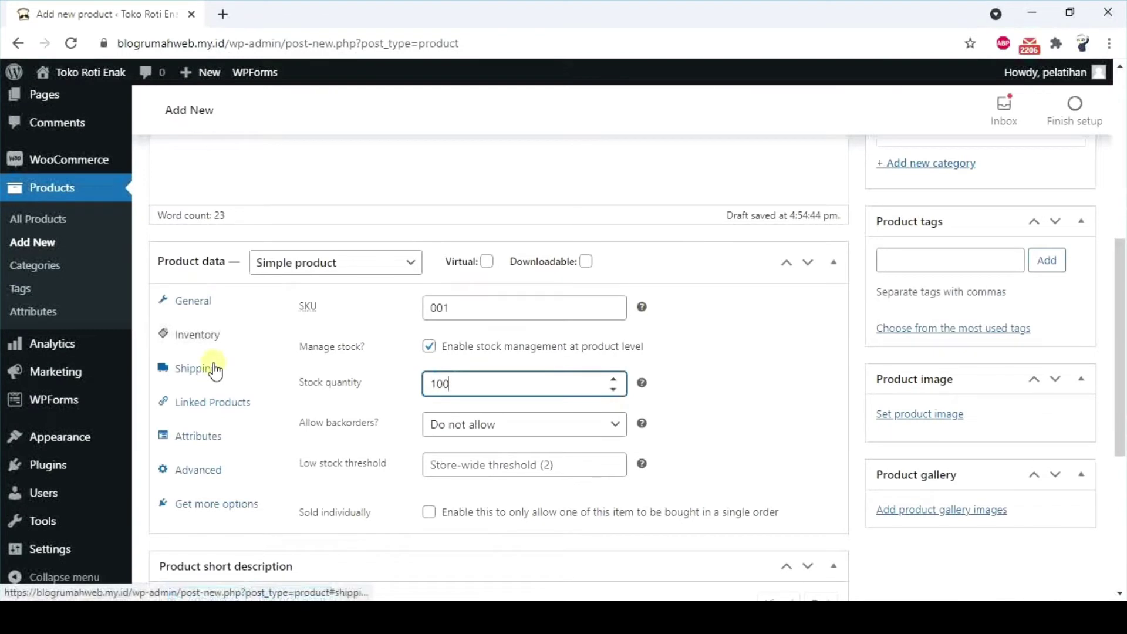
Step: Set the product's shipping weight to 1 kg and its dimensions to length 5, width 5 and height 8 cm, with no shipping class
left_click(213, 368)
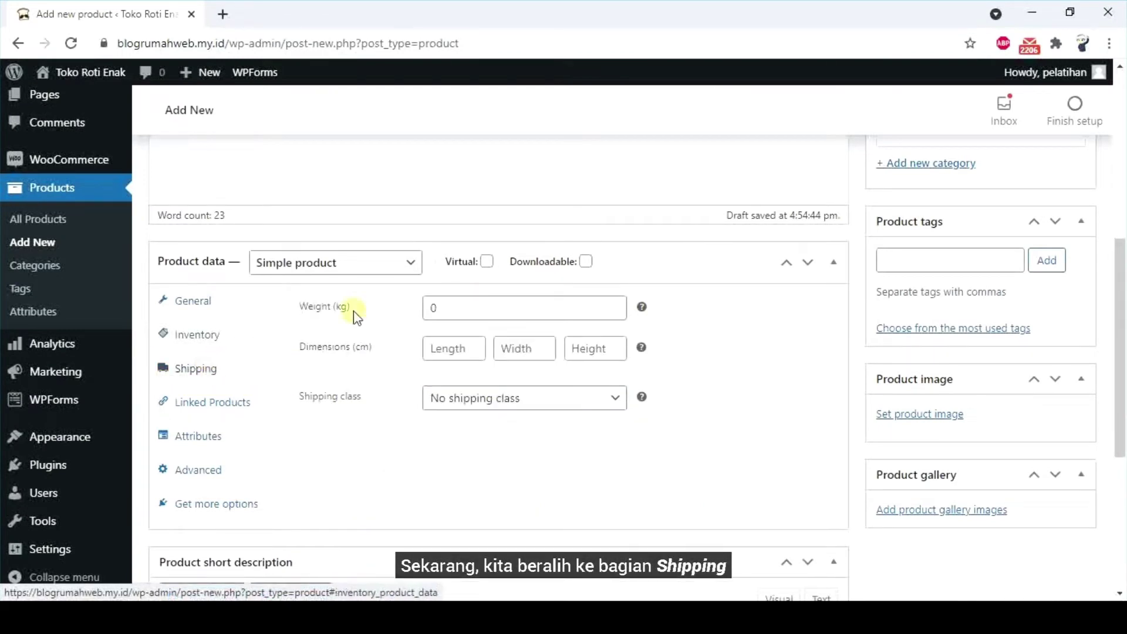
left_click(455, 311)
type("1")
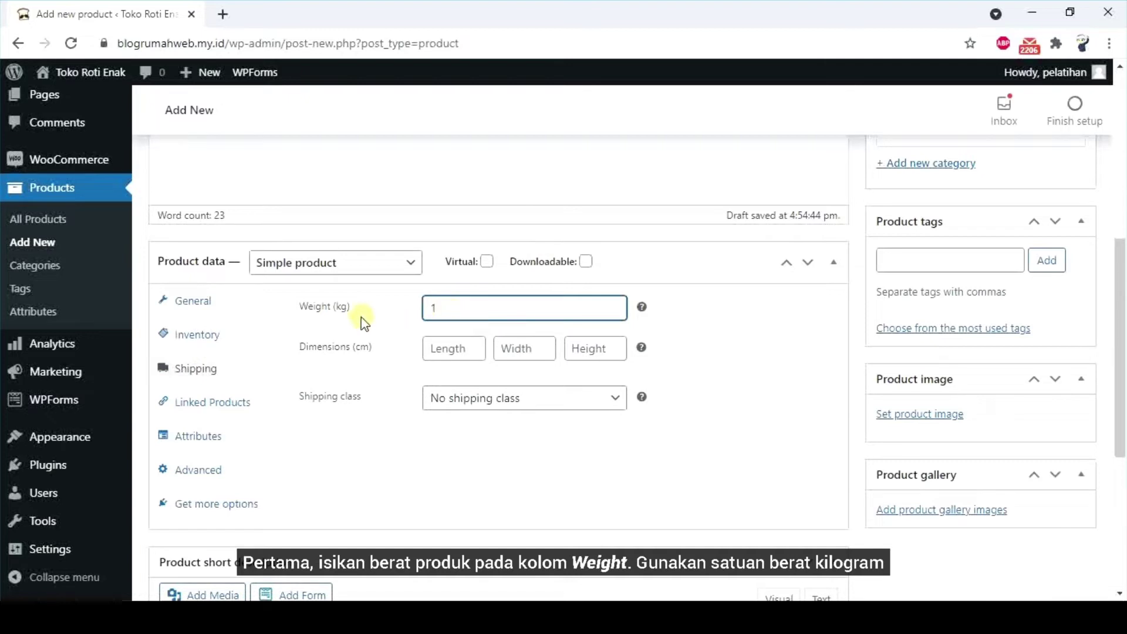
left_click(449, 348)
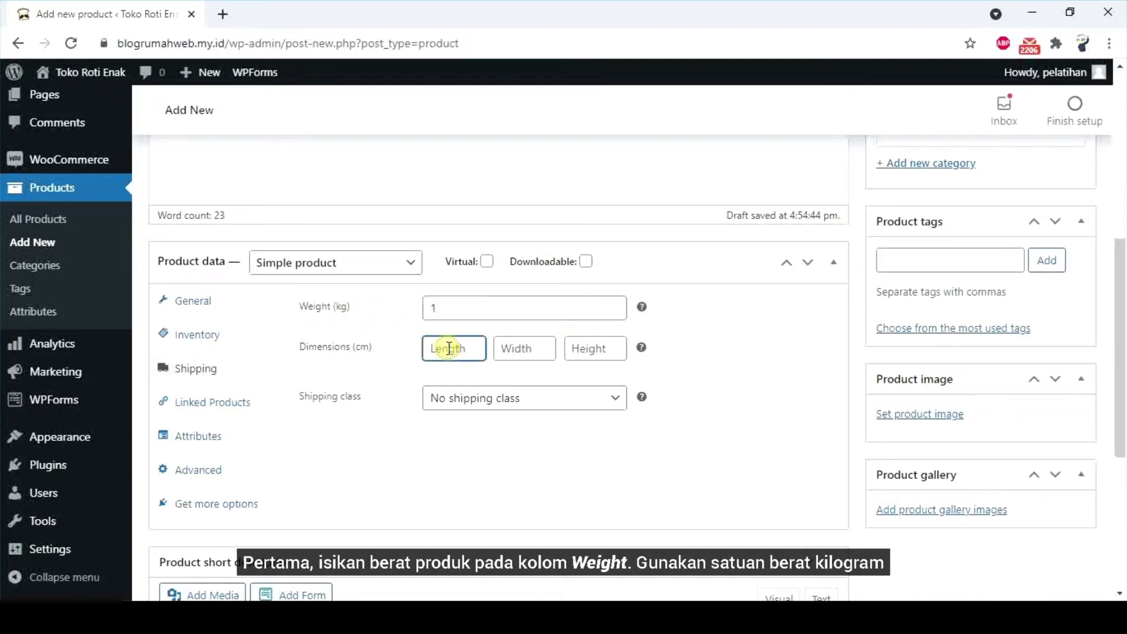
type("5")
left_click(524, 347)
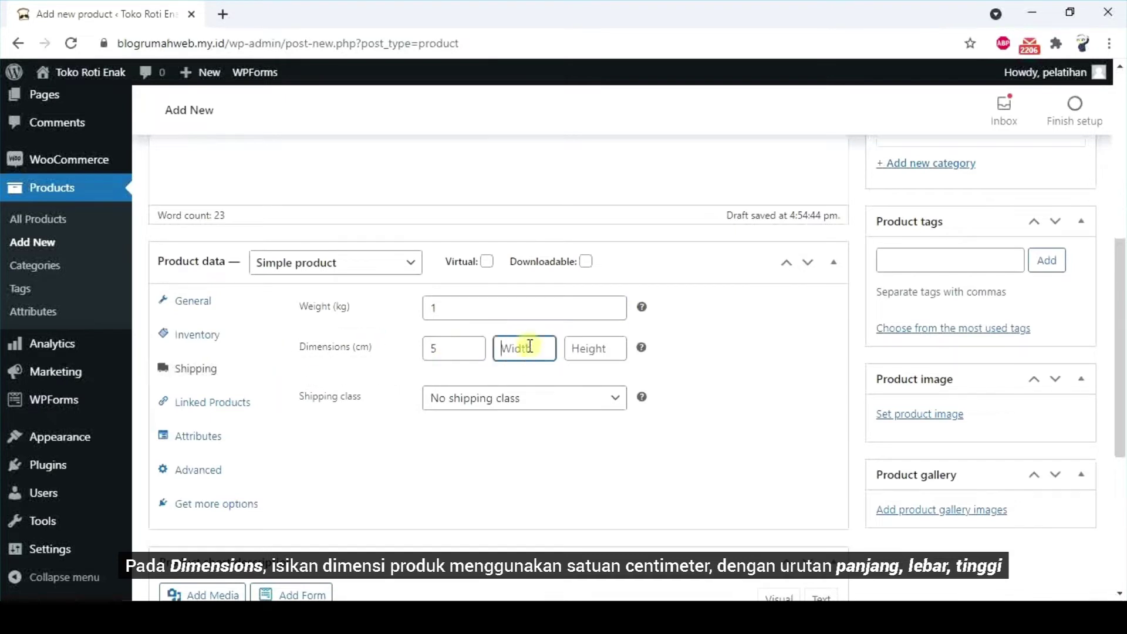
type("5")
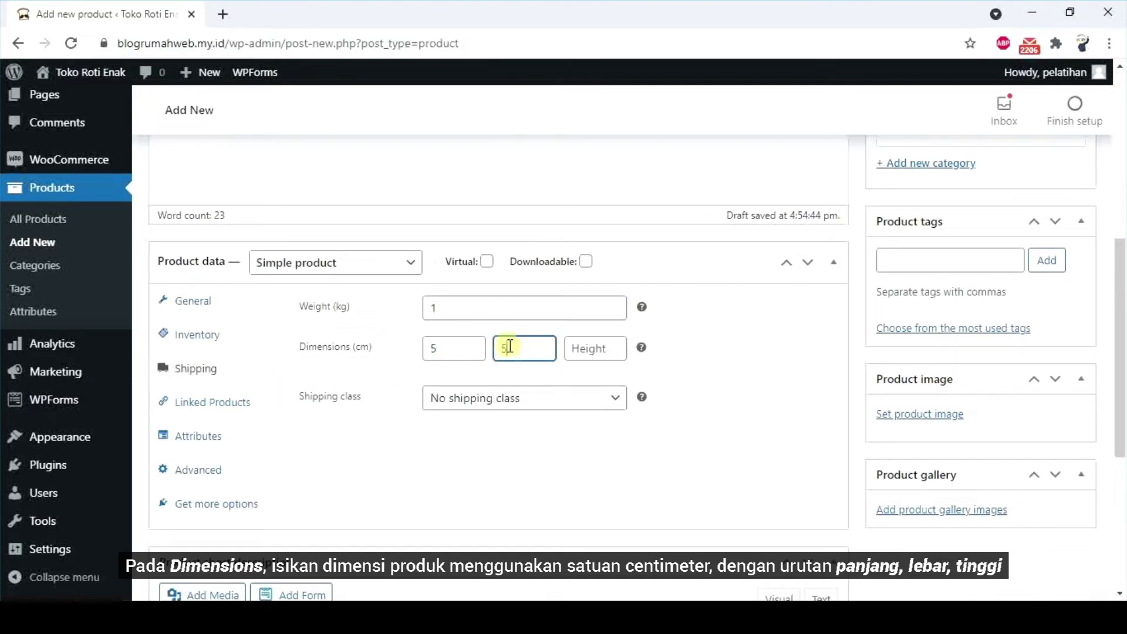
left_click(590, 350)
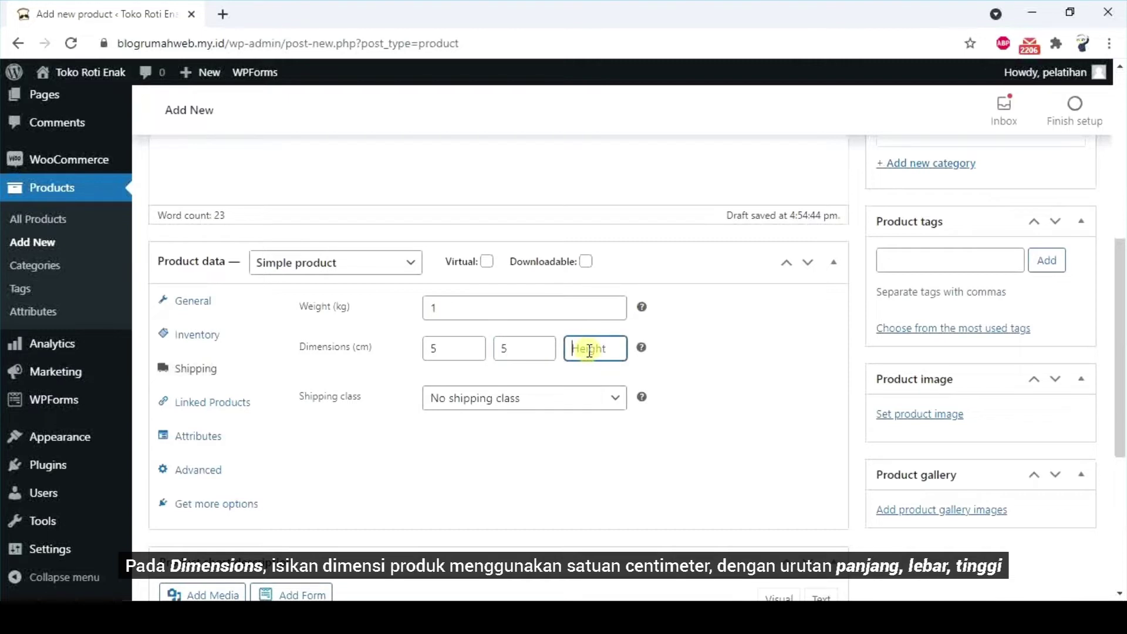
type("8")
left_click(503, 405)
left_click(504, 416)
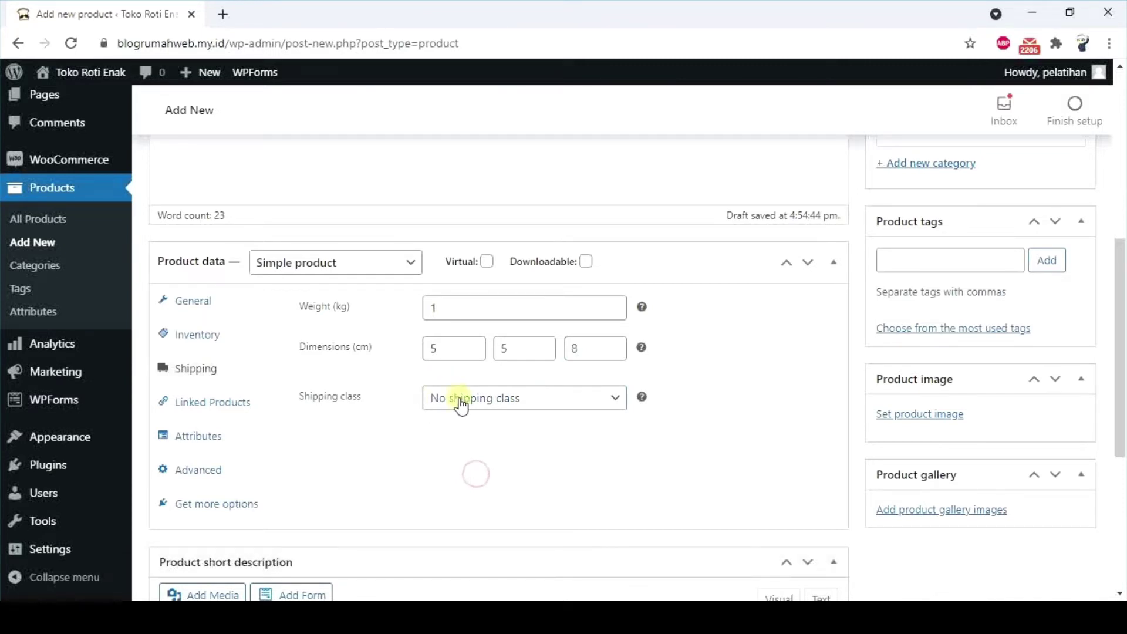
Step: Review the product's linked products, attributes and advanced settings
left_click(207, 406)
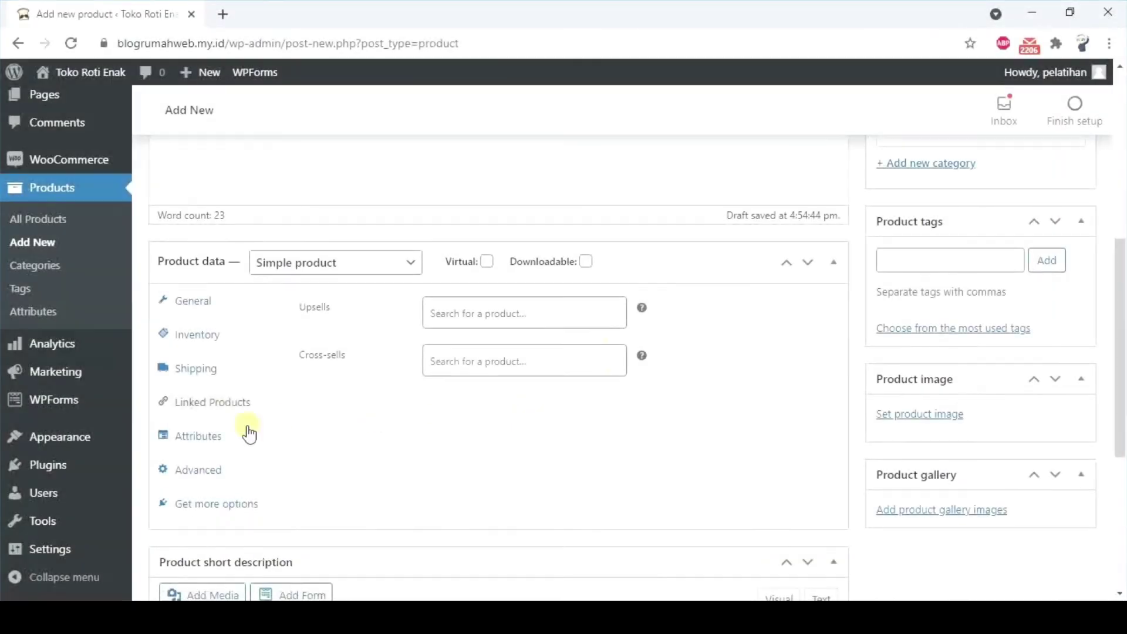
left_click(208, 438)
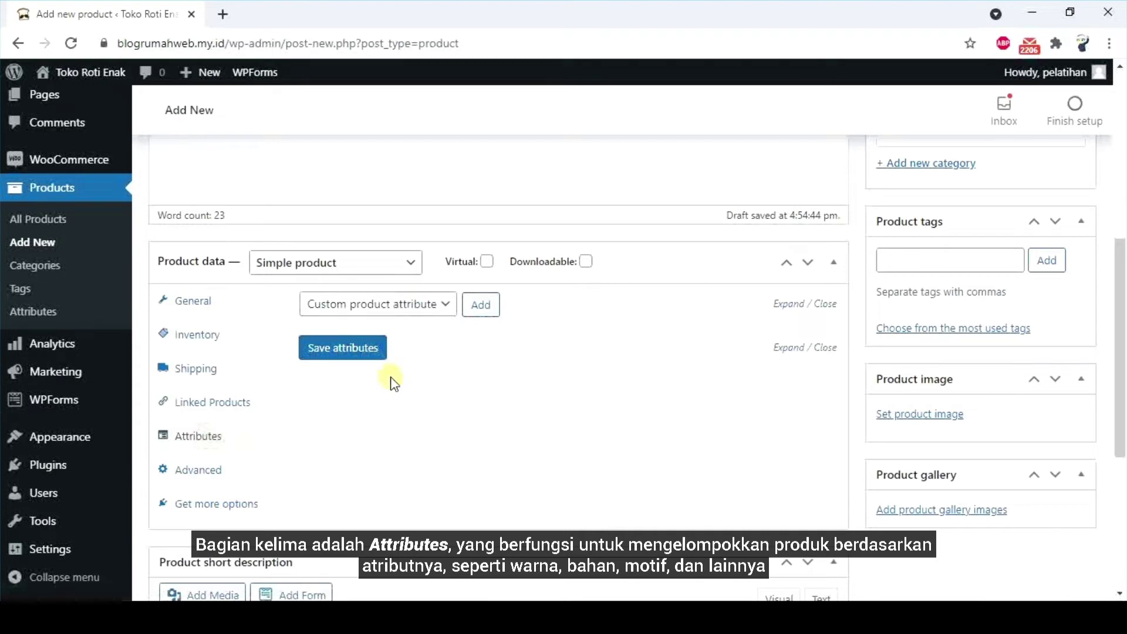
left_click(221, 480)
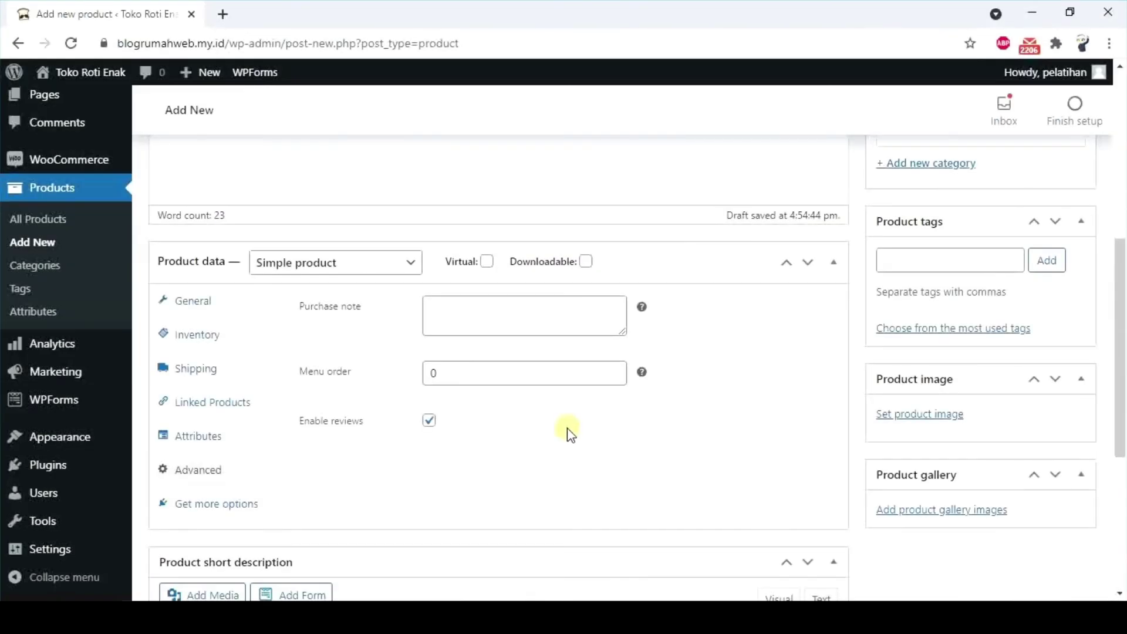
Step: Enter the short description "Roti tawar kami melegenda di seluruh kalangan masyarakat Jogja sebagai menu sarapan utama bagi keluarga yang tidak punya waktu untuk menyajikan variasi sarapan."
scroll(563, 422, "down", 4)
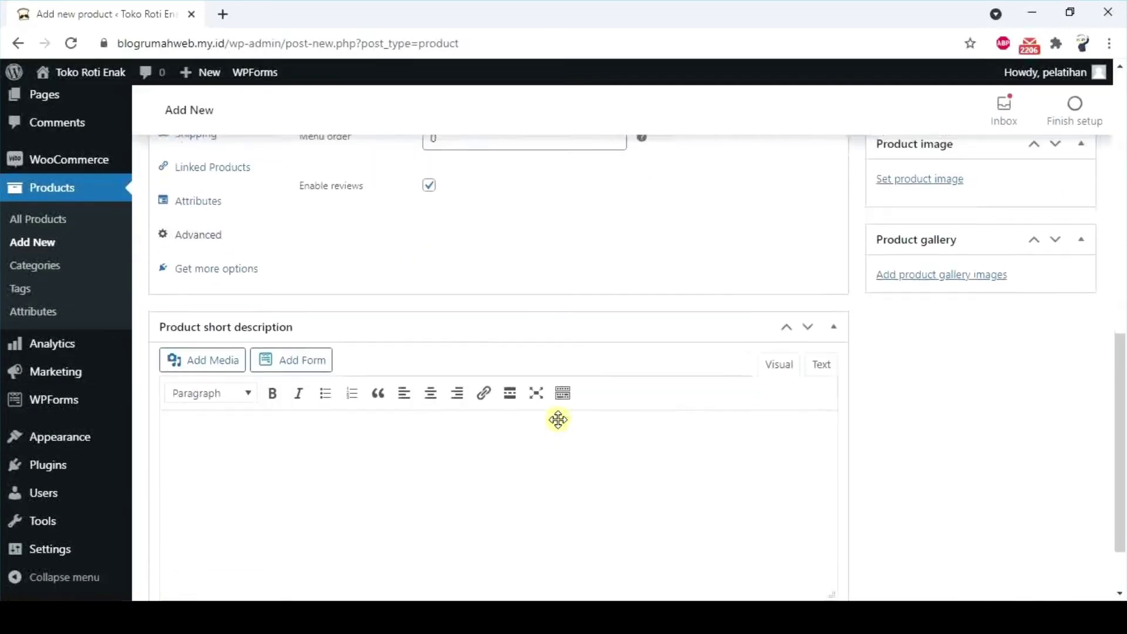
left_click(272, 433)
type("Roti tawar kami melegenda di seluruh kalangan masyarakat Jogja sebagai menu sarapan utama bagi keluarga yang tidak punya waktu untuk menyajikan variasi sarapan.")
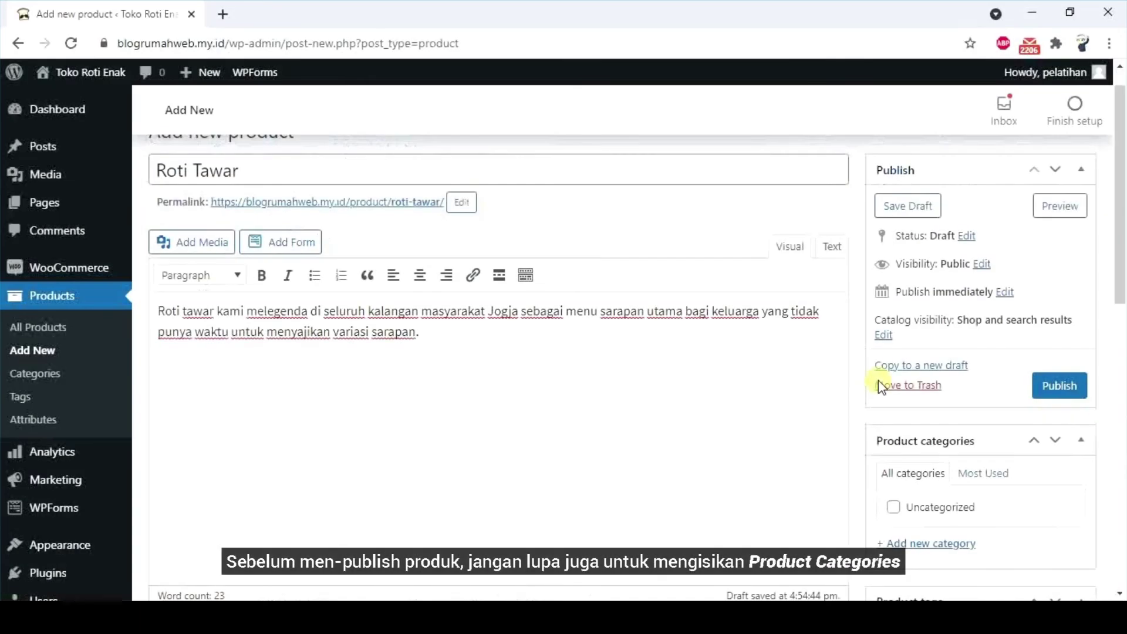
Step: Create a new product category named "Roti" and assign it to the product
scroll(878, 380, "up", 1)
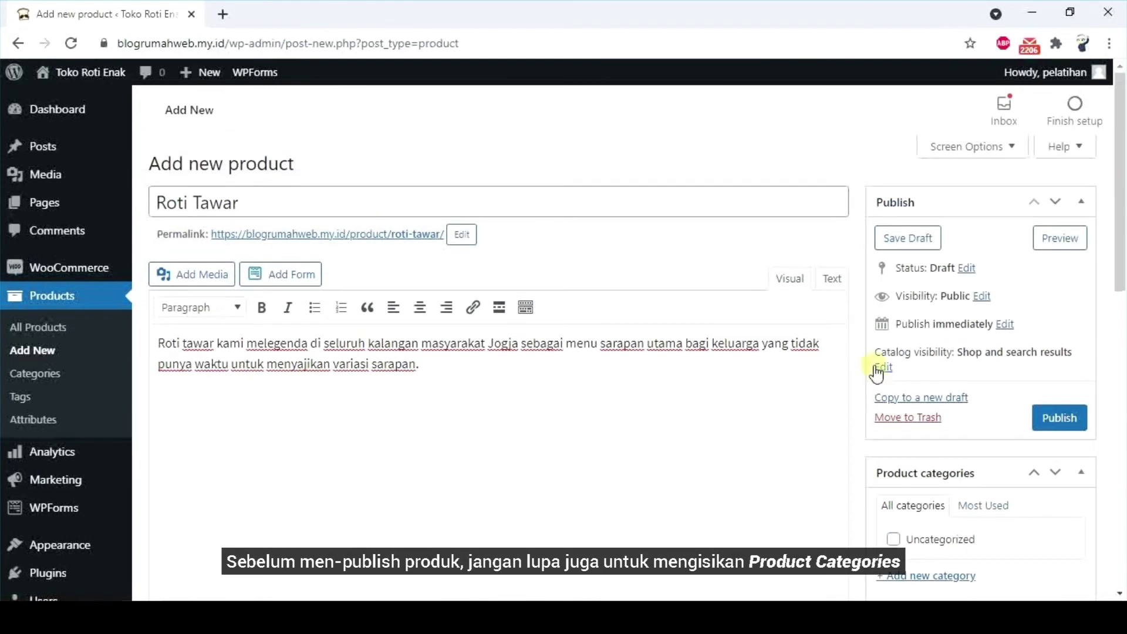
scroll(878, 380, "down", 3)
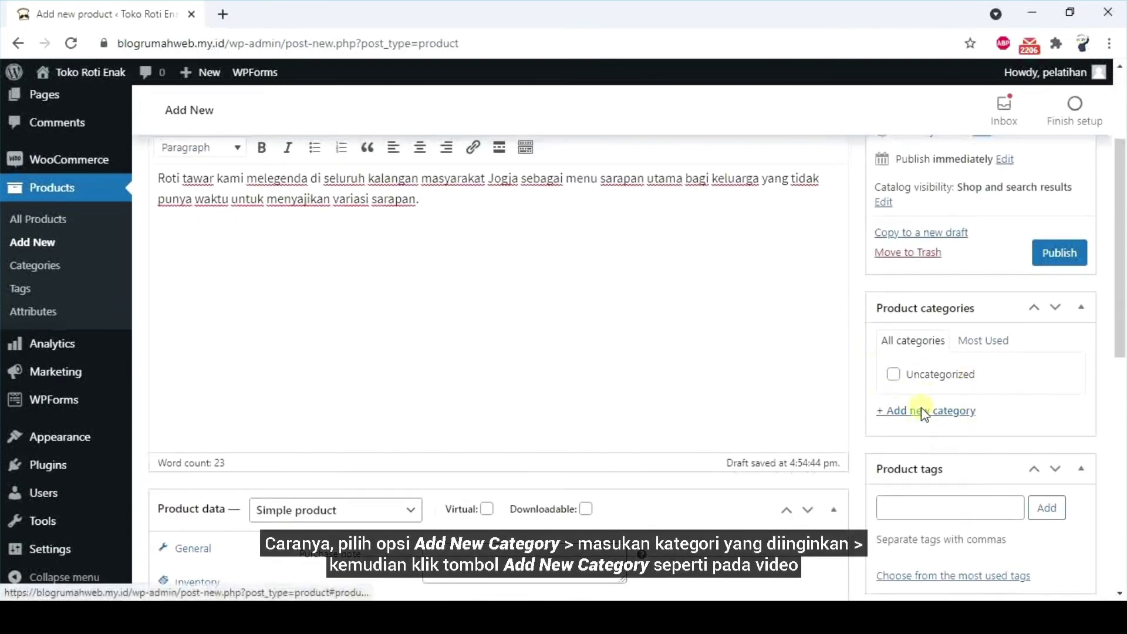
left_click(922, 412)
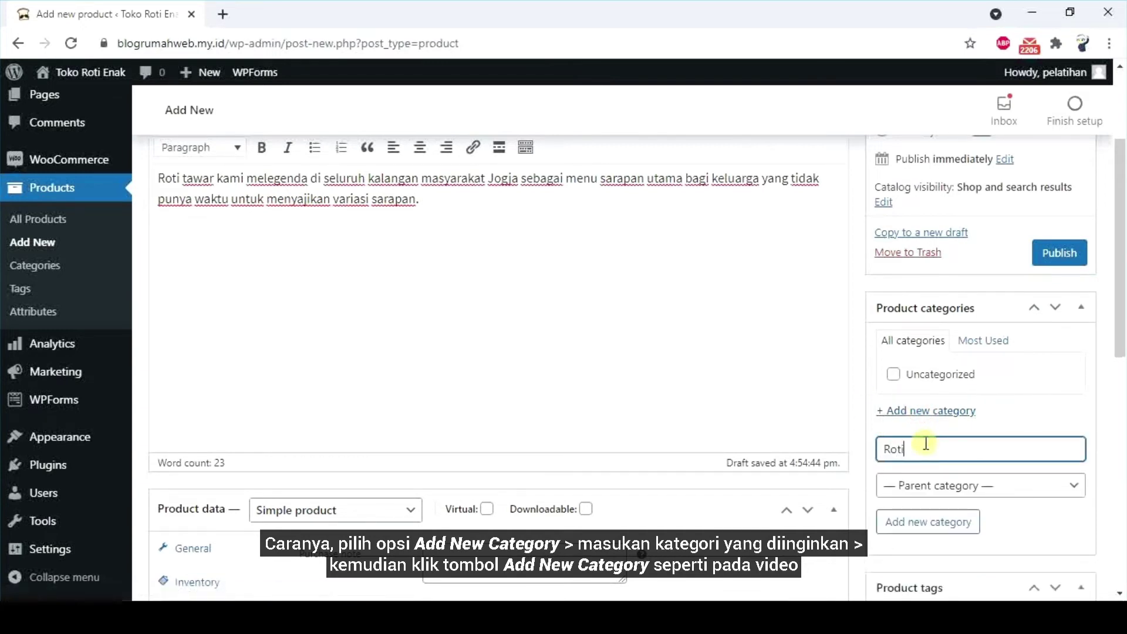
left_click(918, 529)
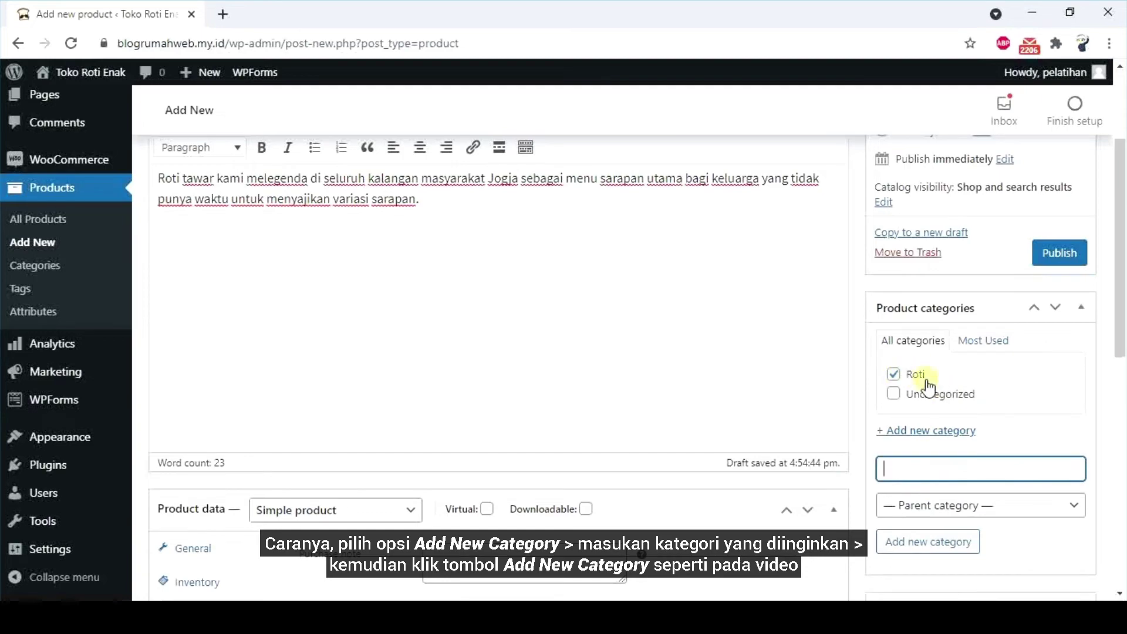
Step: Add the tag "roti tawar" to the product
scroll(903, 379, "down", 2)
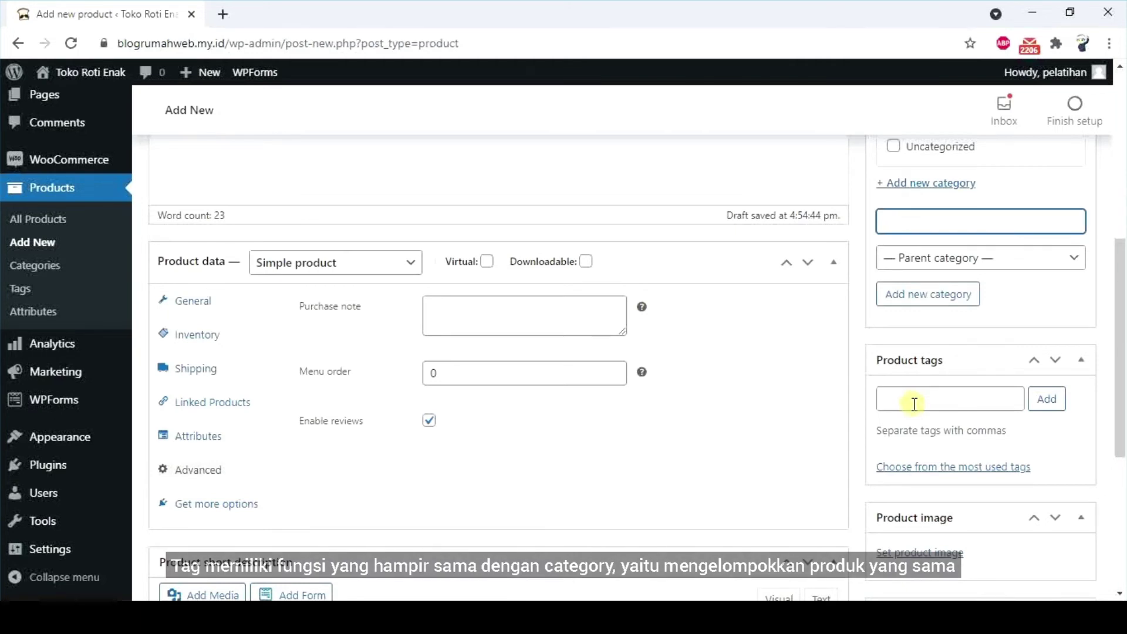
left_click(914, 404)
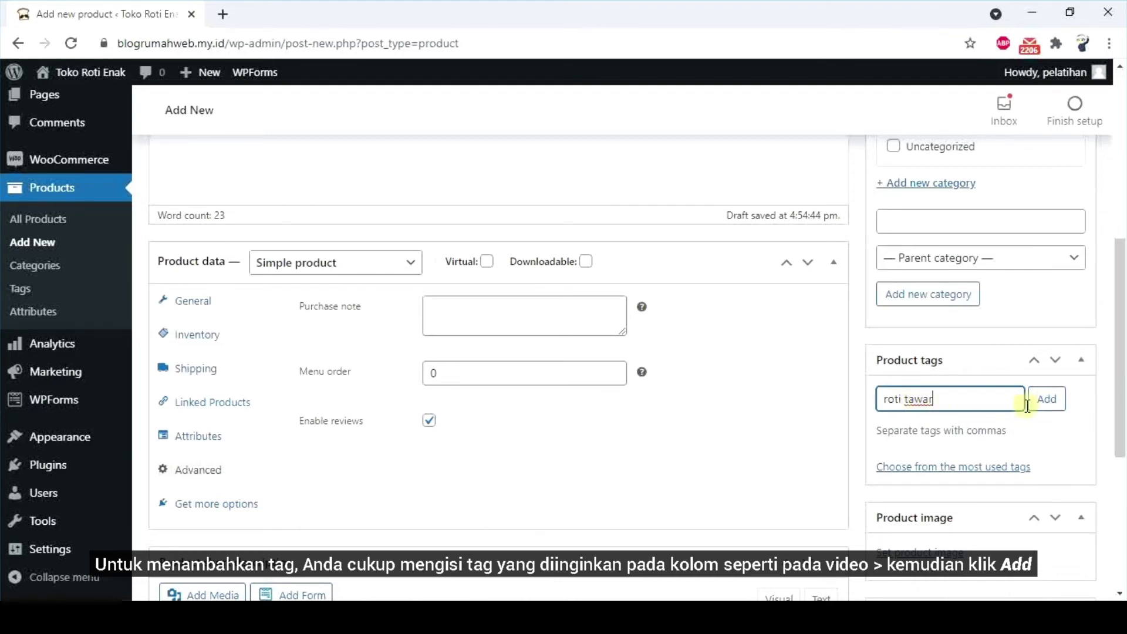
left_click(1055, 399)
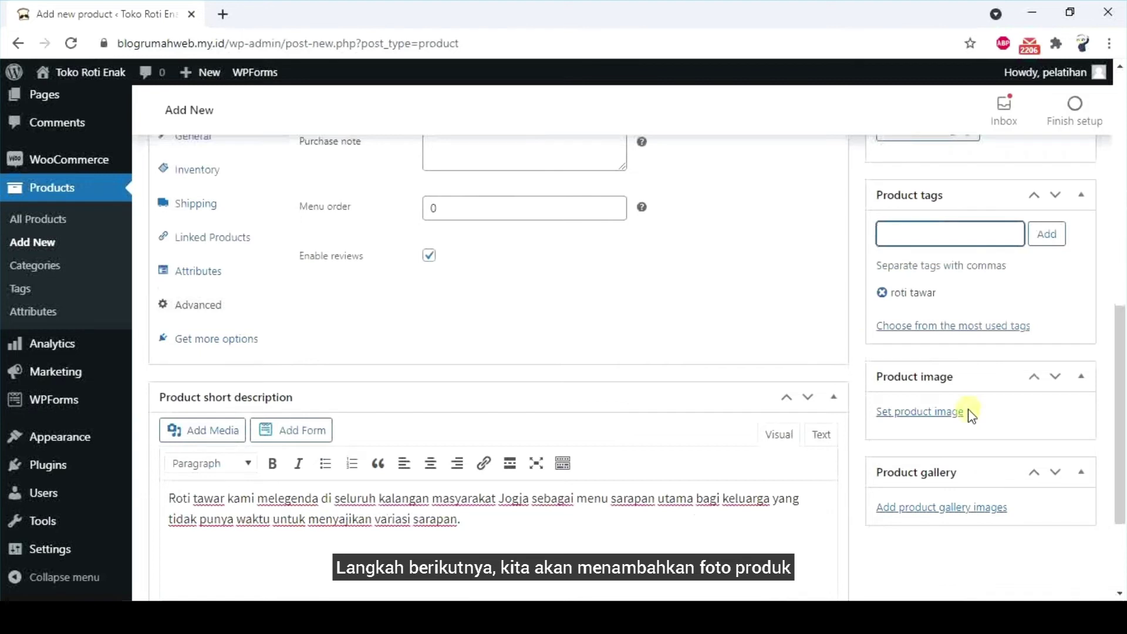
Step: Set the product image to roti_tawar.jpg from the media library
left_click(920, 413)
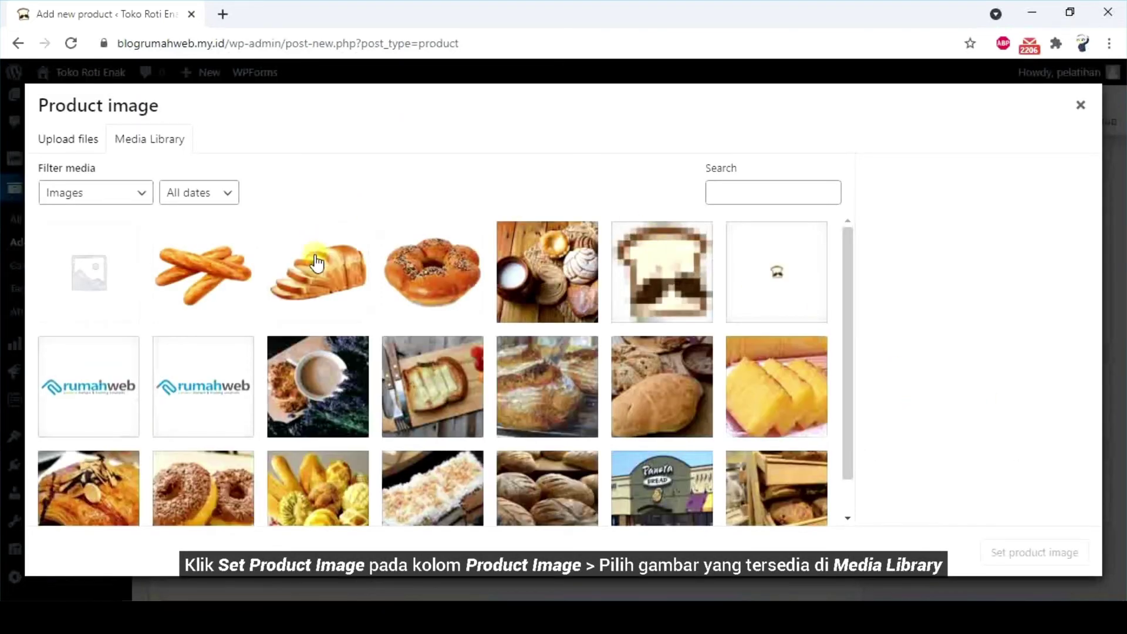
left_click(333, 274)
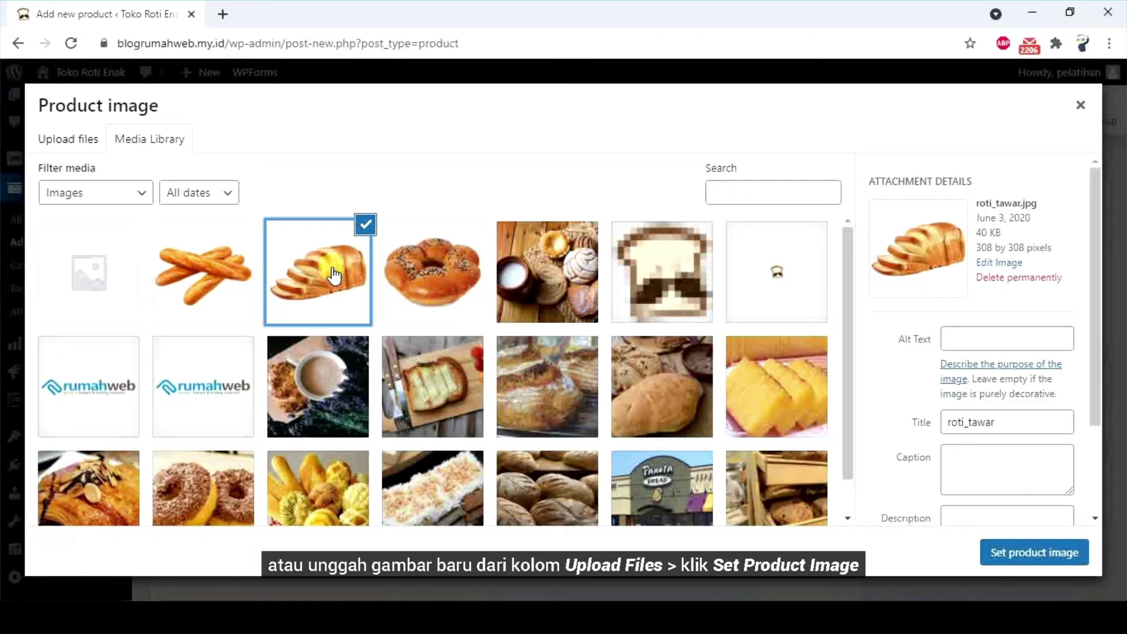
left_click(1054, 558)
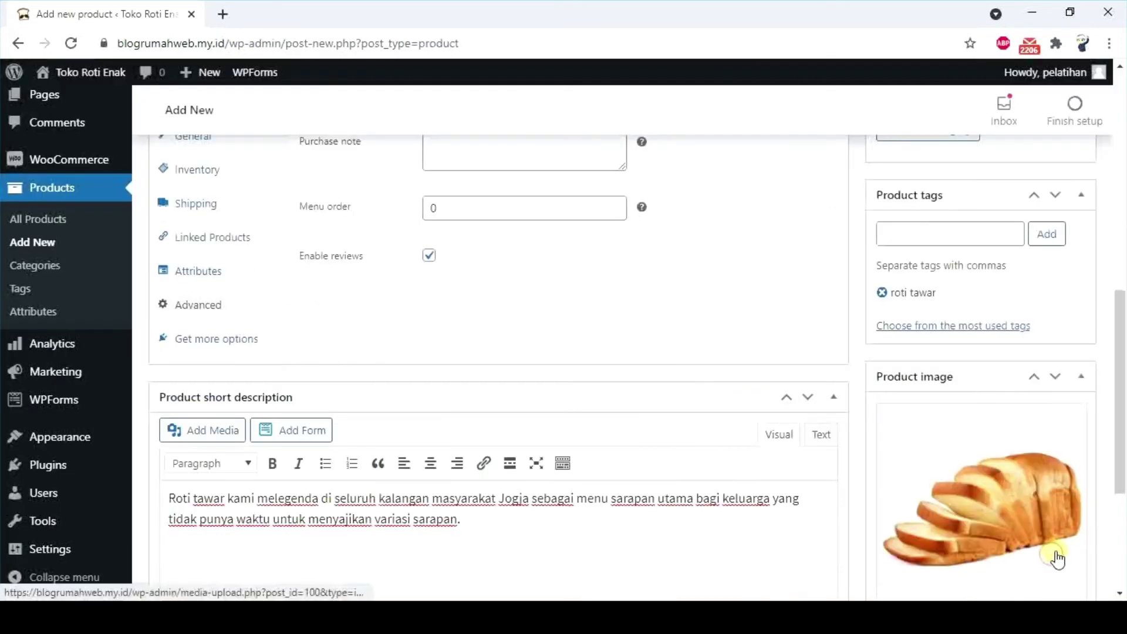
Step: Add roti_tawar.jpg from the media library to the product gallery
scroll(909, 475, "down", 4)
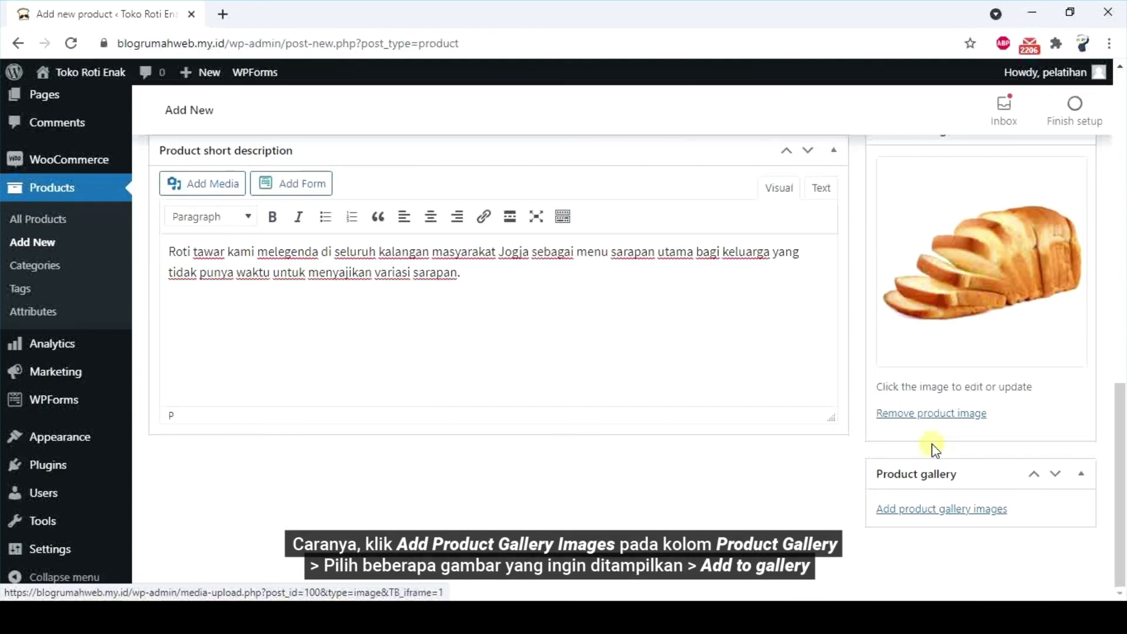
left_click(935, 508)
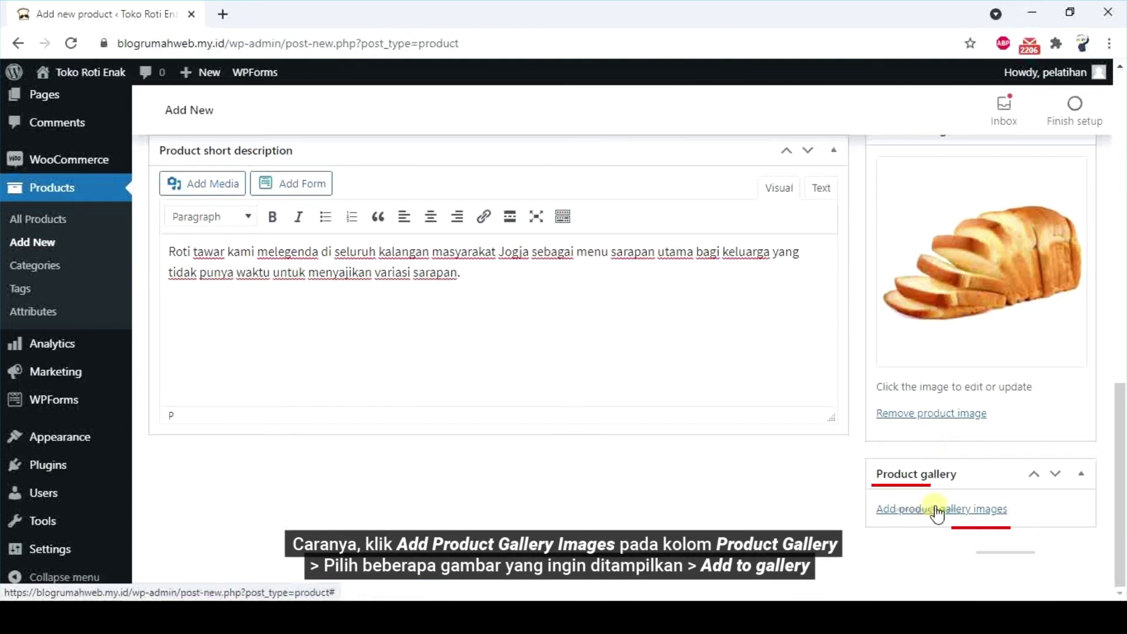
left_click(289, 306)
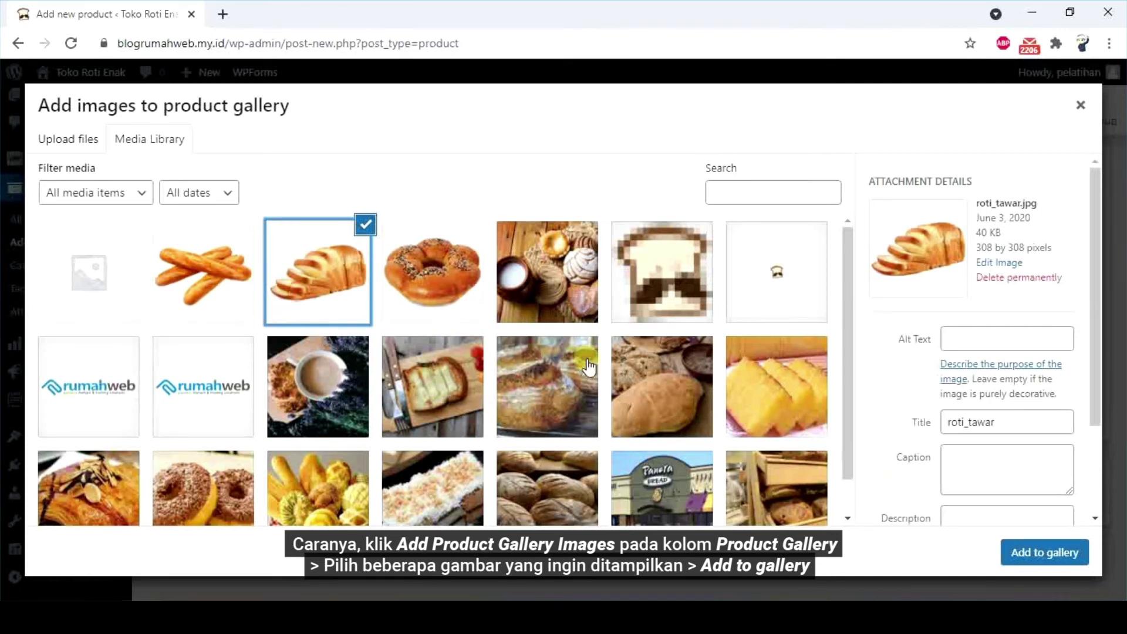
left_click(1055, 550)
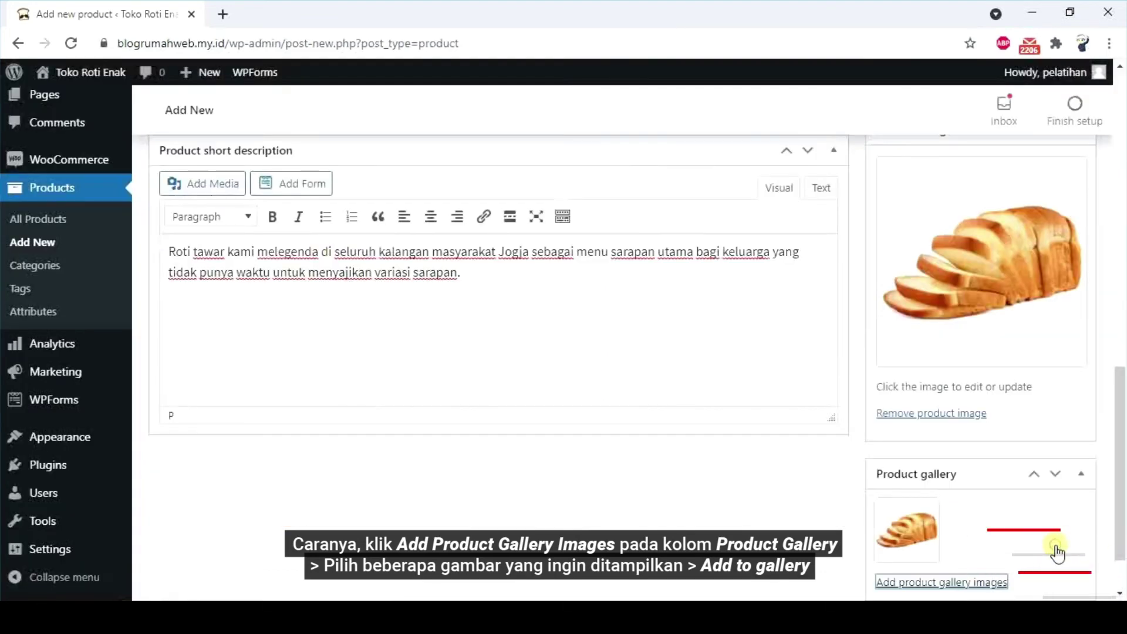
Step: Check that all product fields are filled in correctly and publish the product
scroll(822, 423, "up", 7)
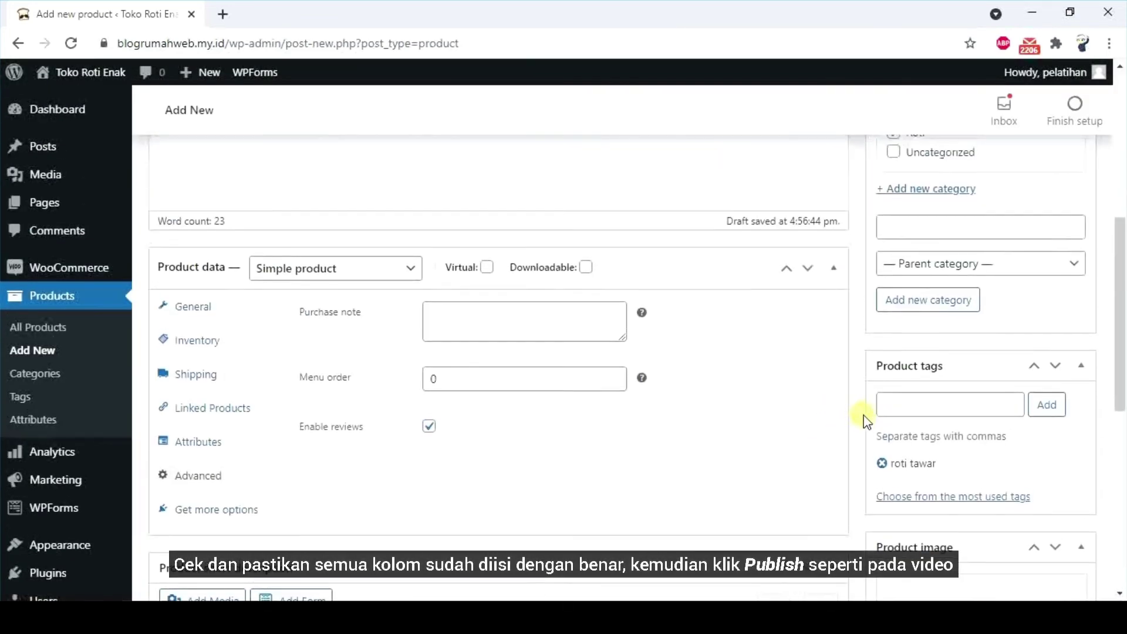
scroll(862, 415, "up", 7)
scroll(288, 174, "down", 2)
scroll(324, 247, "down", 10)
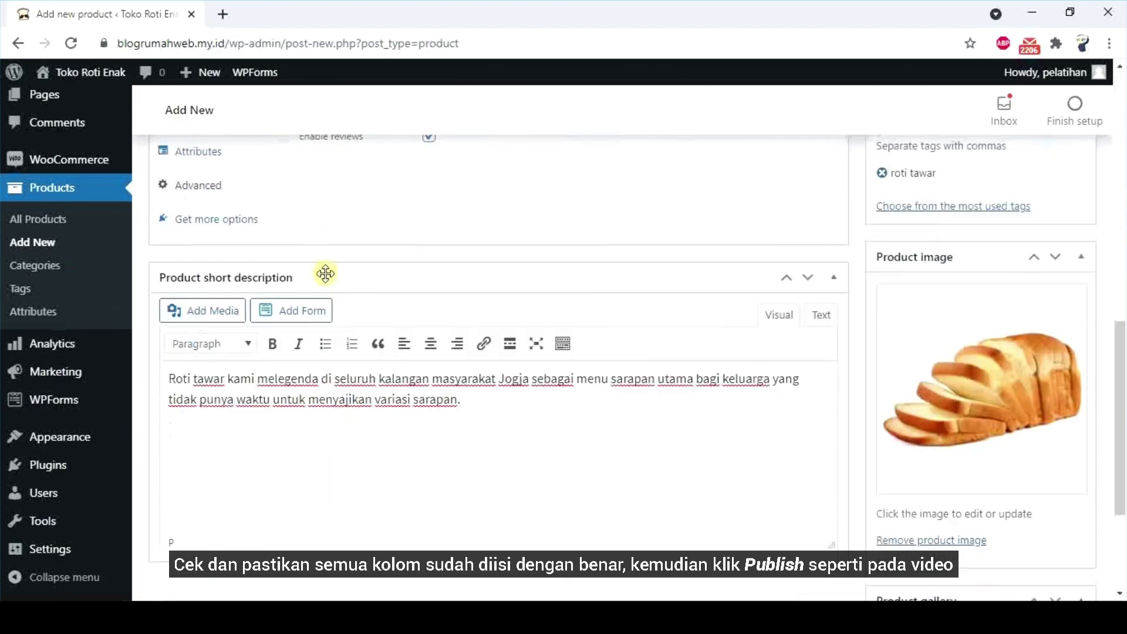
scroll(581, 410, "up", 15)
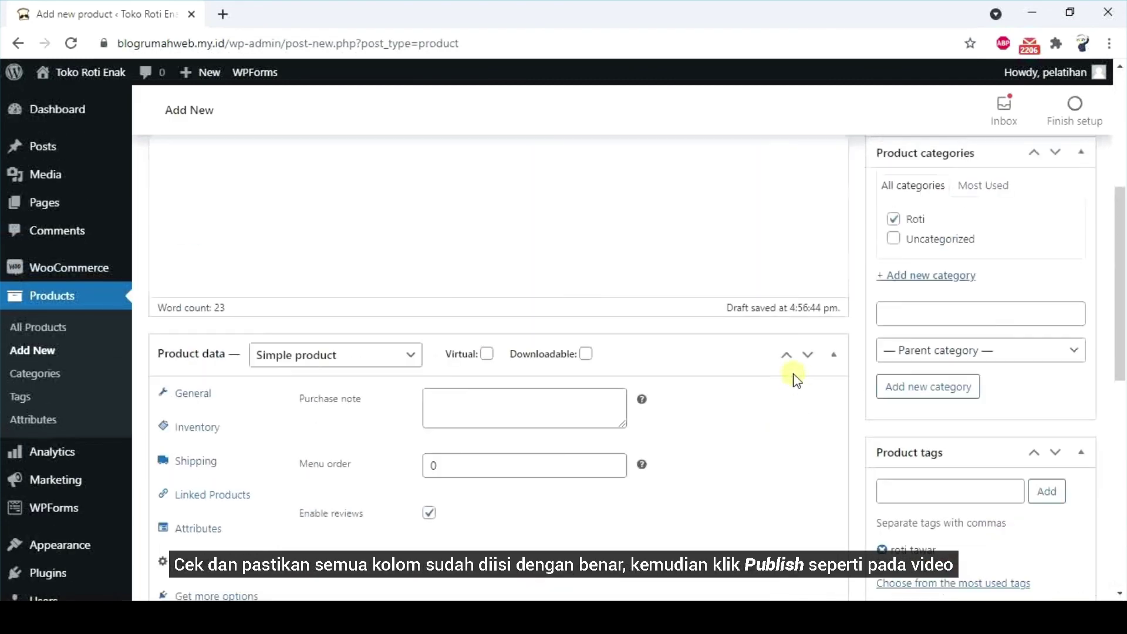
left_click(1078, 420)
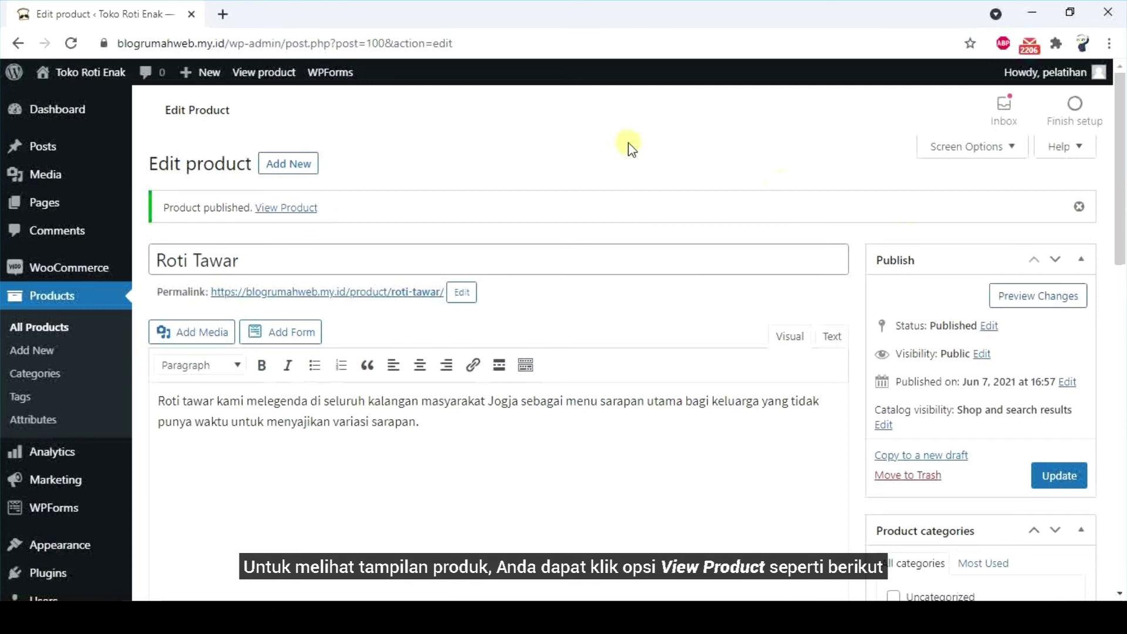
Step: View the published Roti Tawar product page and examine its images, price, stock, category, tag and description
left_click(289, 209)
scroll(573, 289, "down", 3)
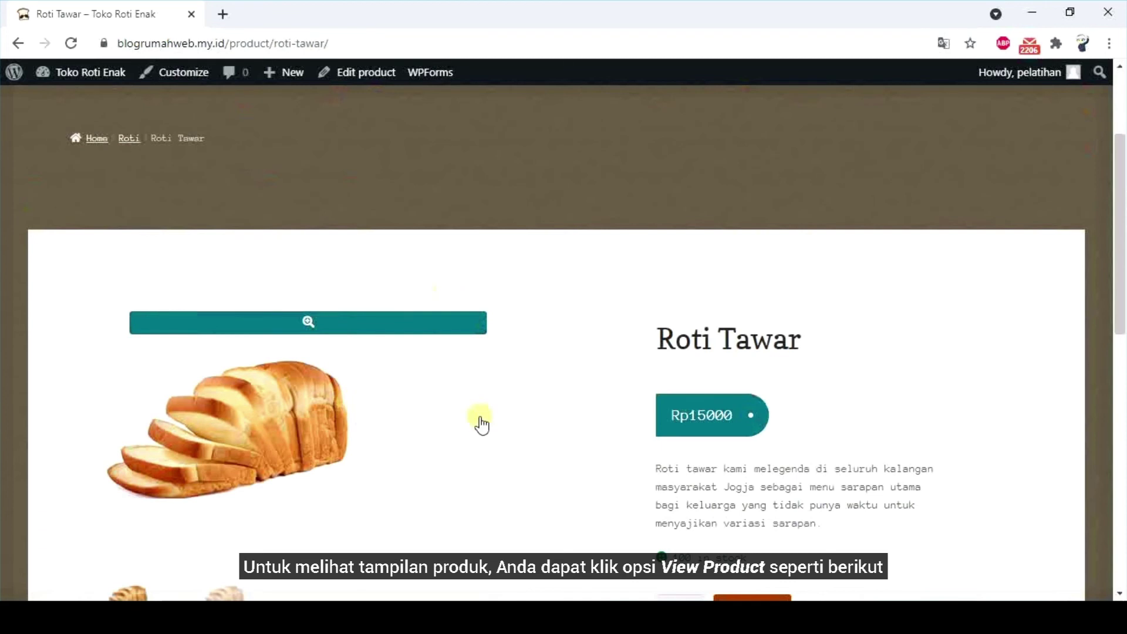
scroll(361, 417, "down", 4)
scroll(256, 358, "down", 1)
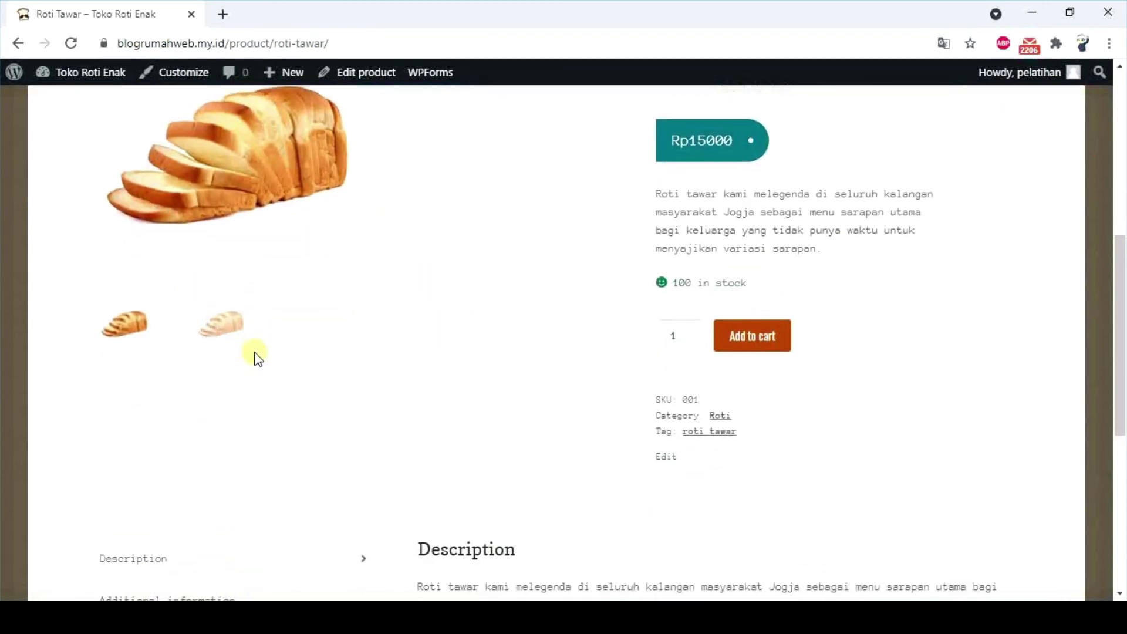
scroll(256, 358, "down", 1)
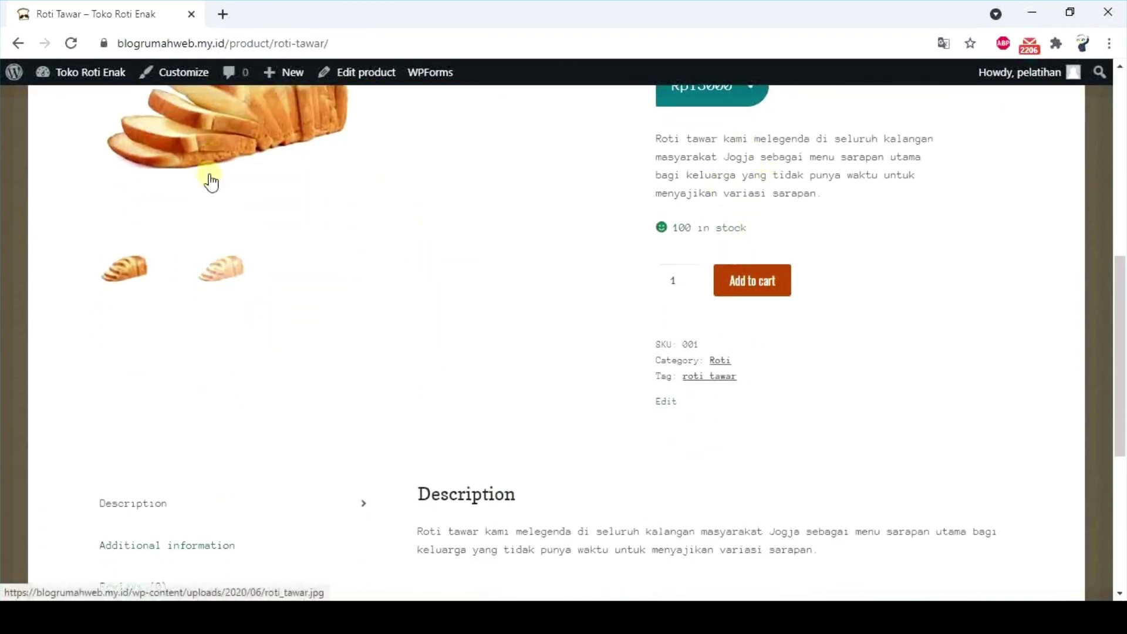
scroll(782, 188, "down", 4)
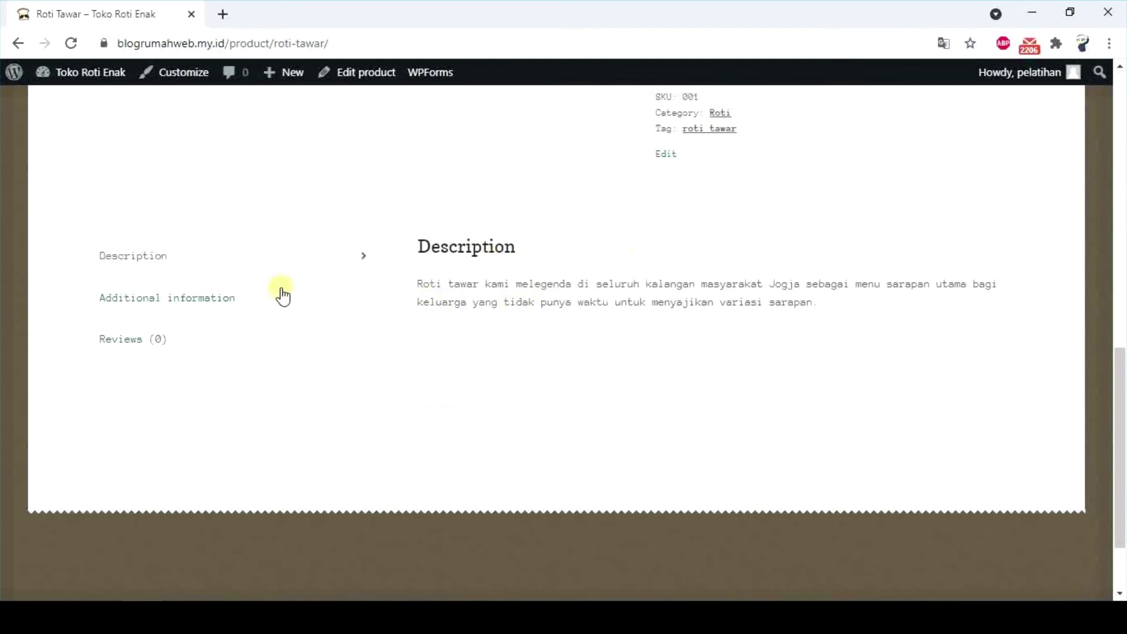
scroll(541, 385, "up", 10)
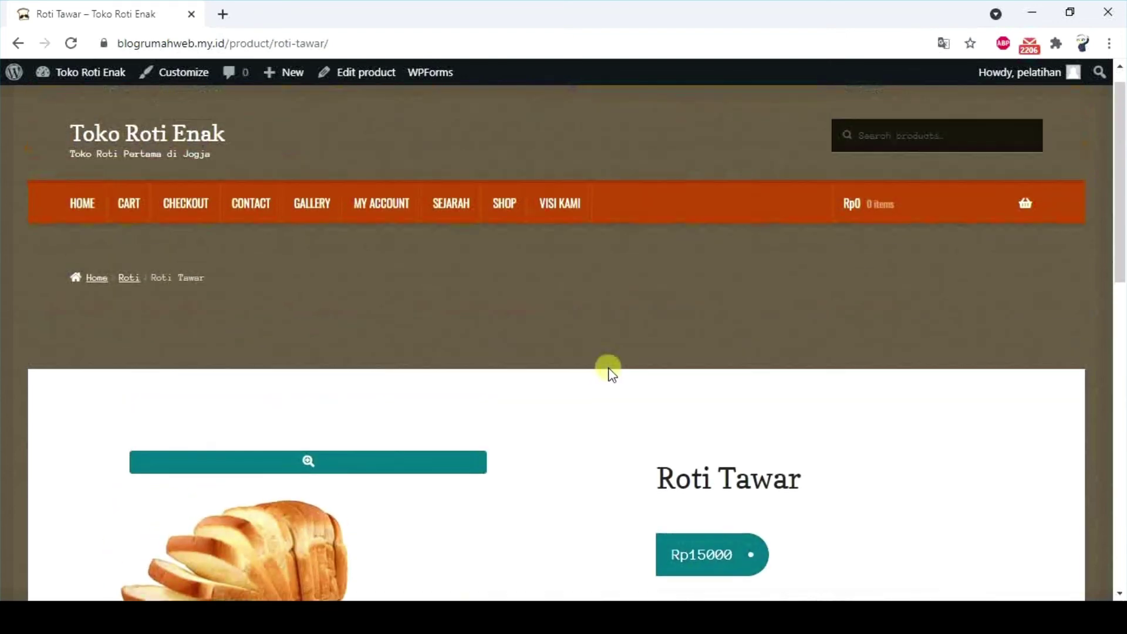